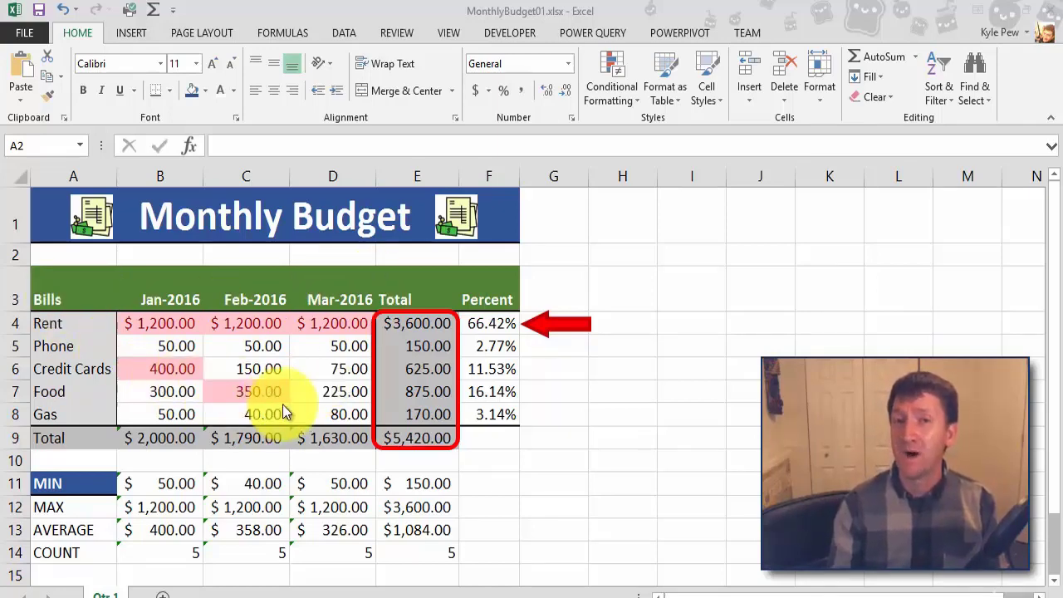
Insert a 2-D clustered column chart from the bills and monthly amounts in A3:D8, excluding the totals
click(61, 296)
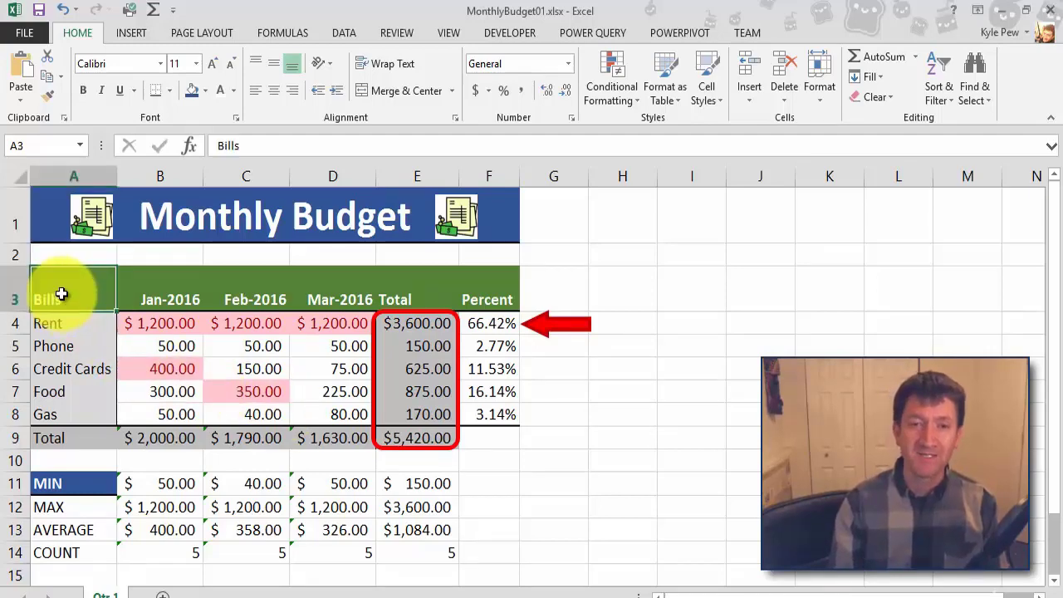
drag(59, 288, 340, 410)
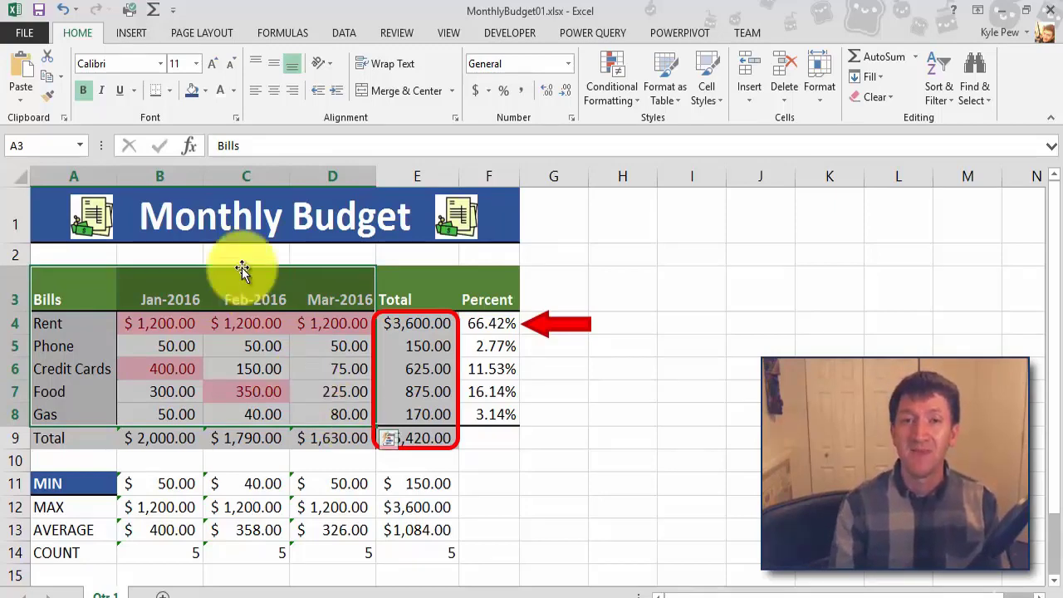
click(132, 33)
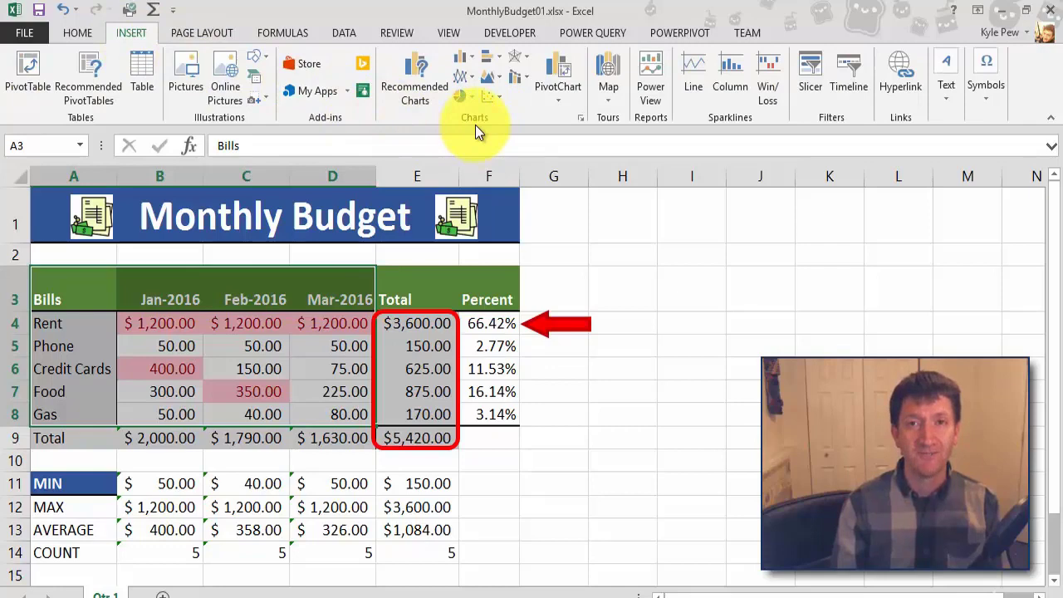
click(467, 58)
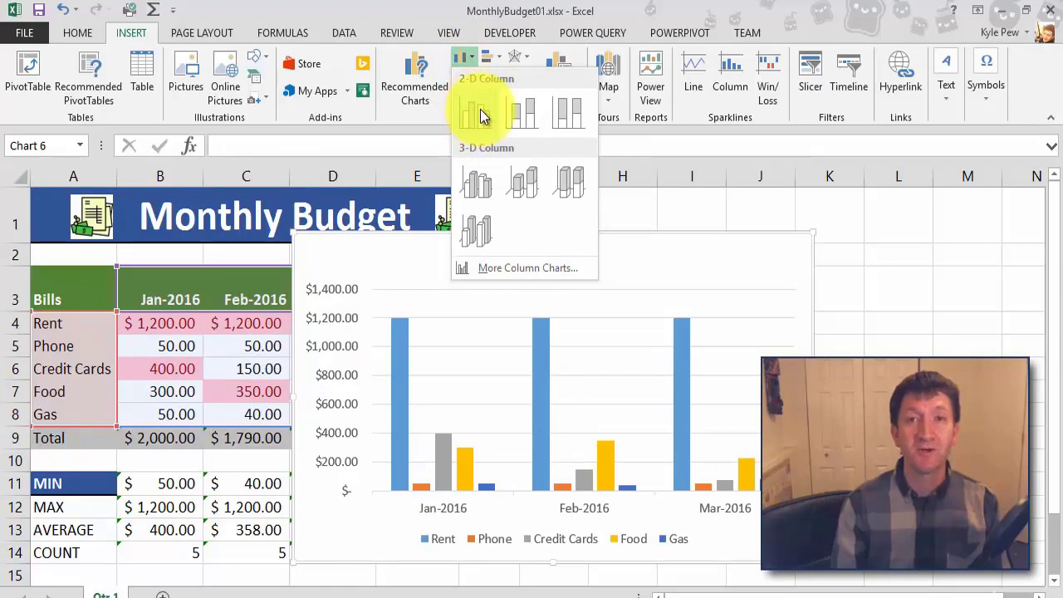
click(480, 114)
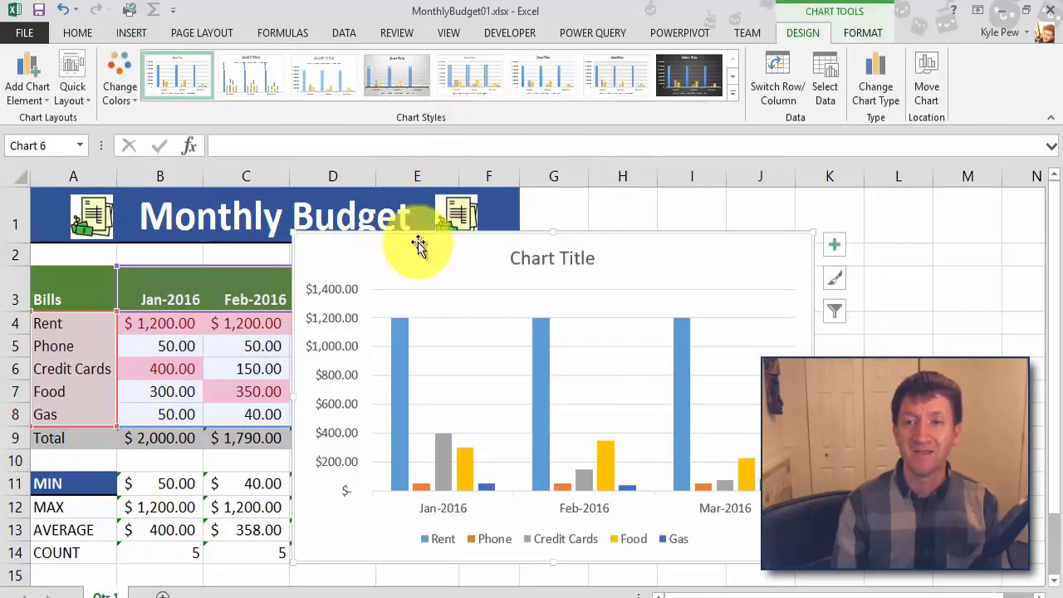
Move the column chart below the budget table so that it starts at row 15 under the COUNT row
drag(417, 241, 170, 237)
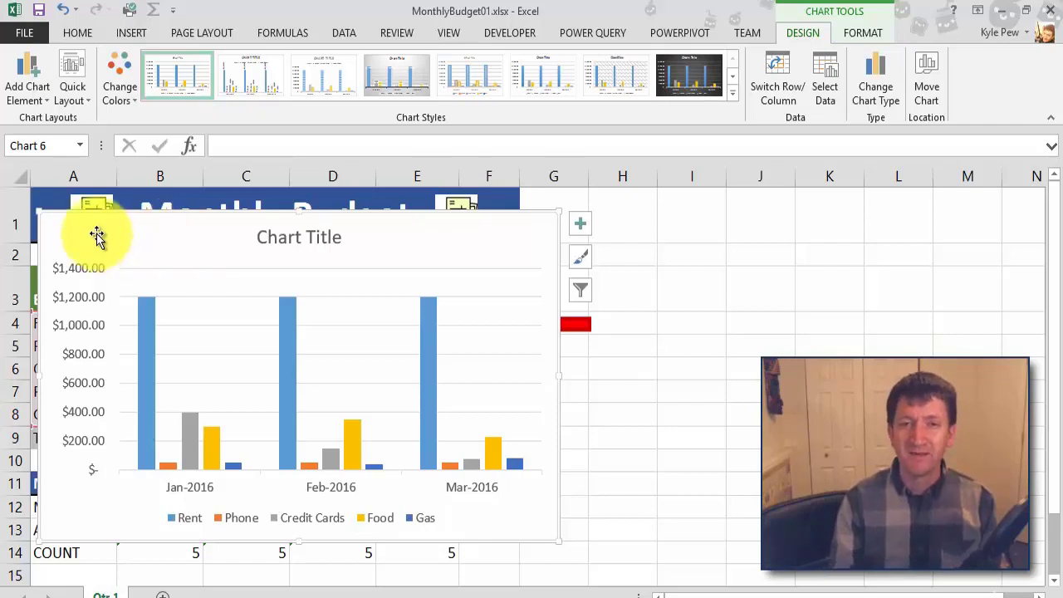
drag(67, 230, 69, 310)
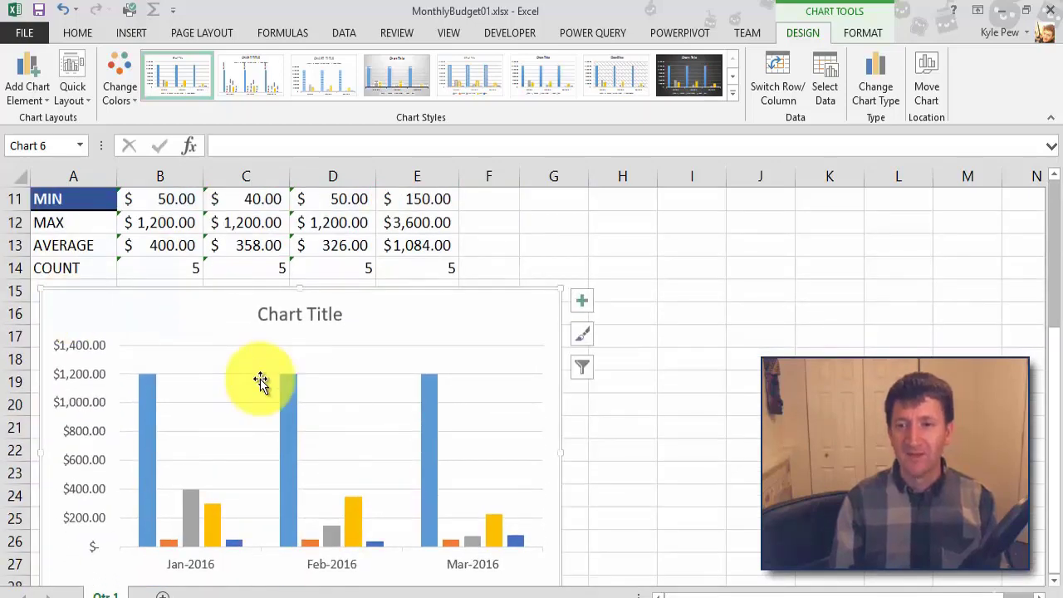
scroll(260, 378, up, 3)
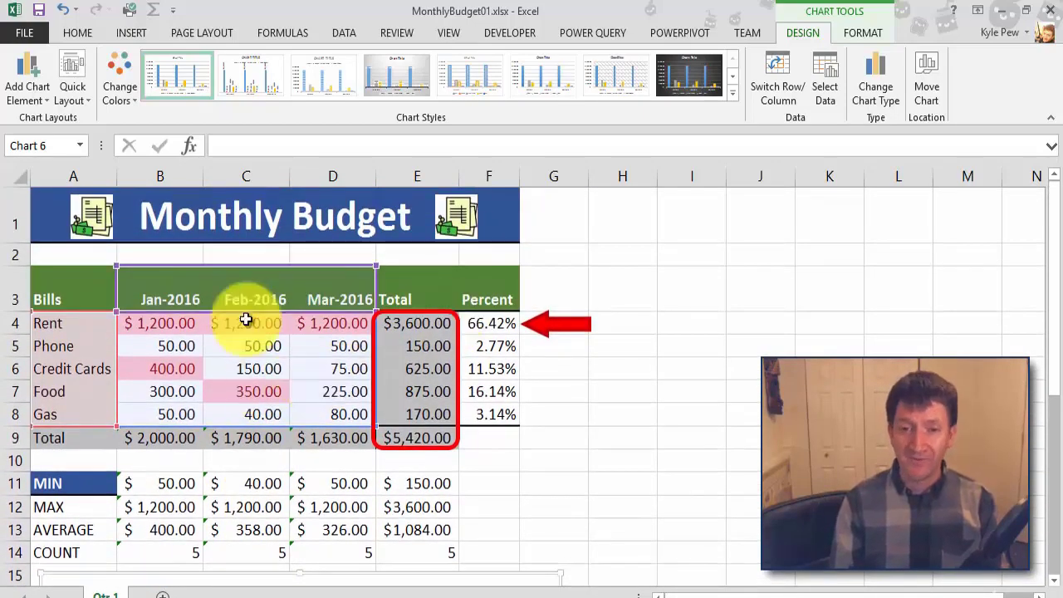
scroll(291, 479, down, 3)
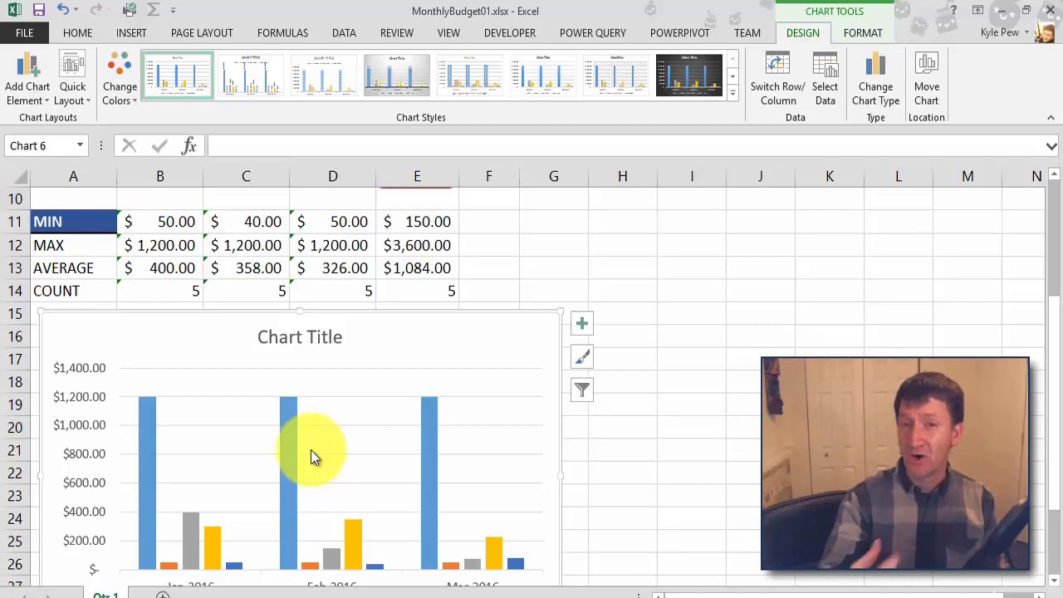
Set the Jan-2016 Rent amount in B4 to 2500 and check the Rent column in the chart
scroll(311, 449, up, 3)
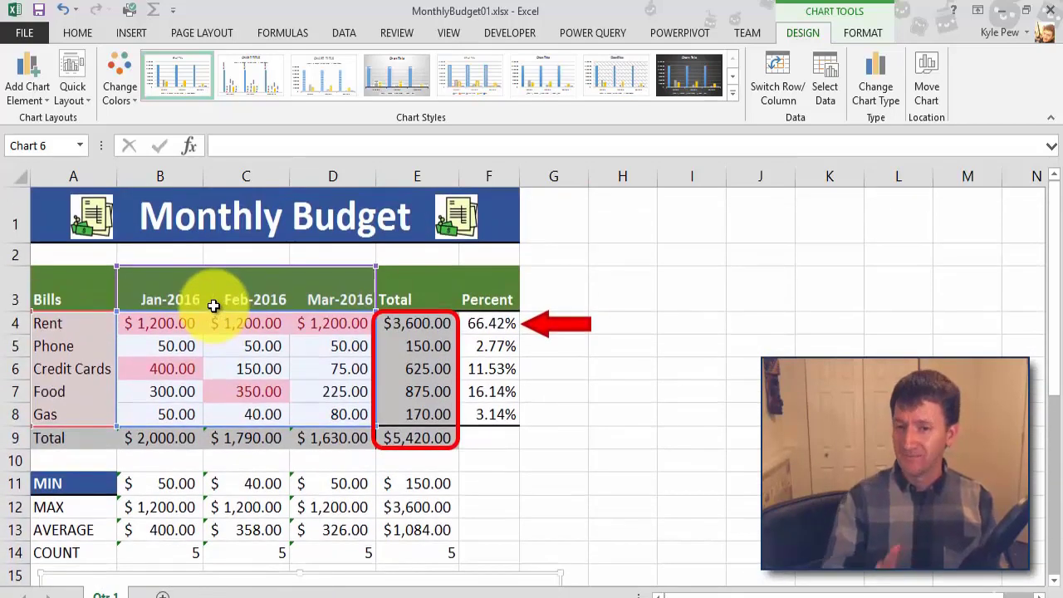
click(157, 330)
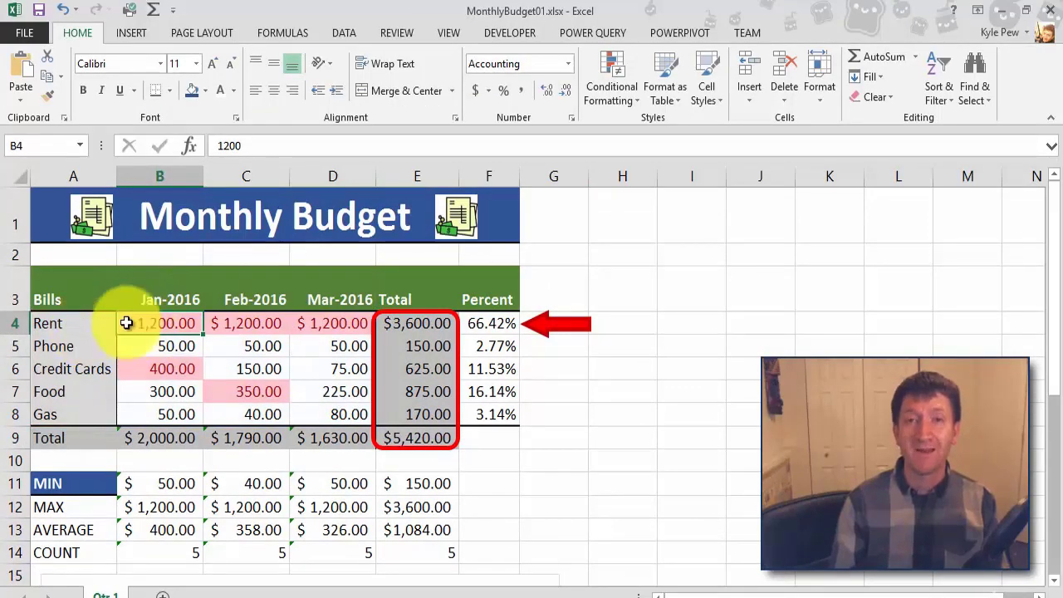
text(2500)
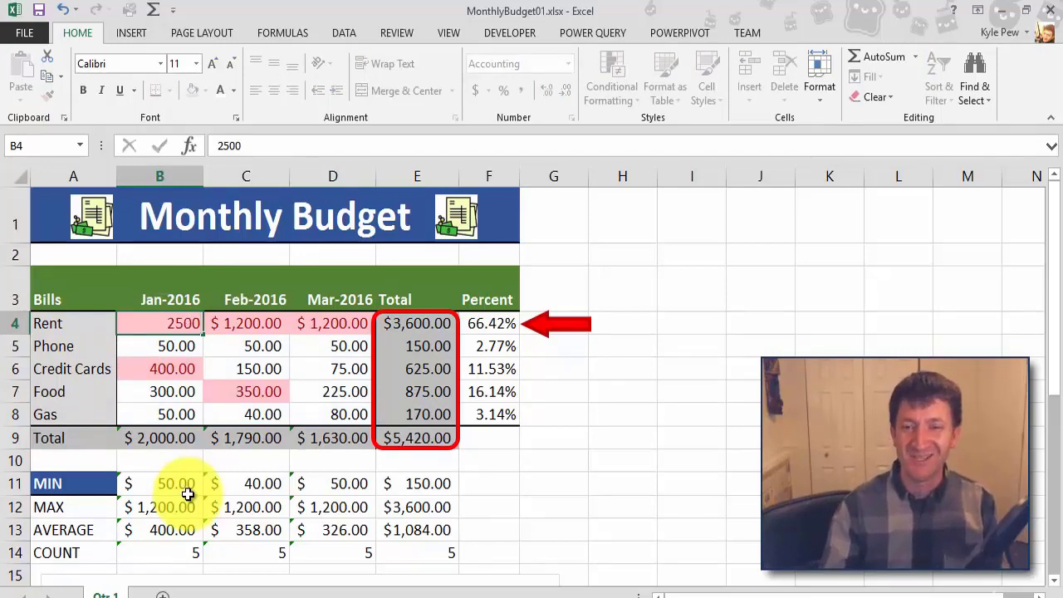
key(Return)
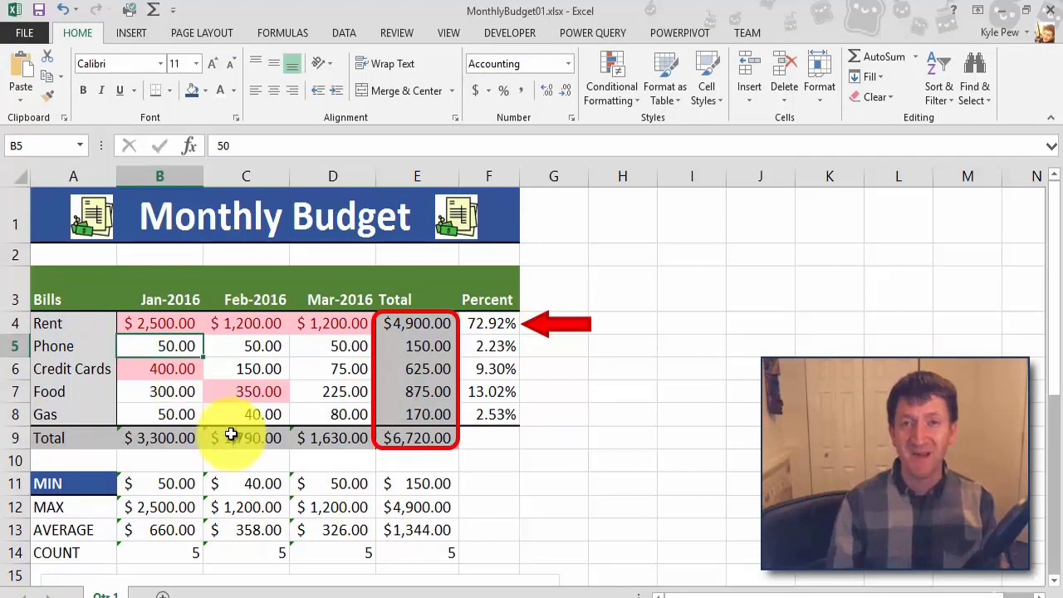
scroll(230, 428, down, 5)
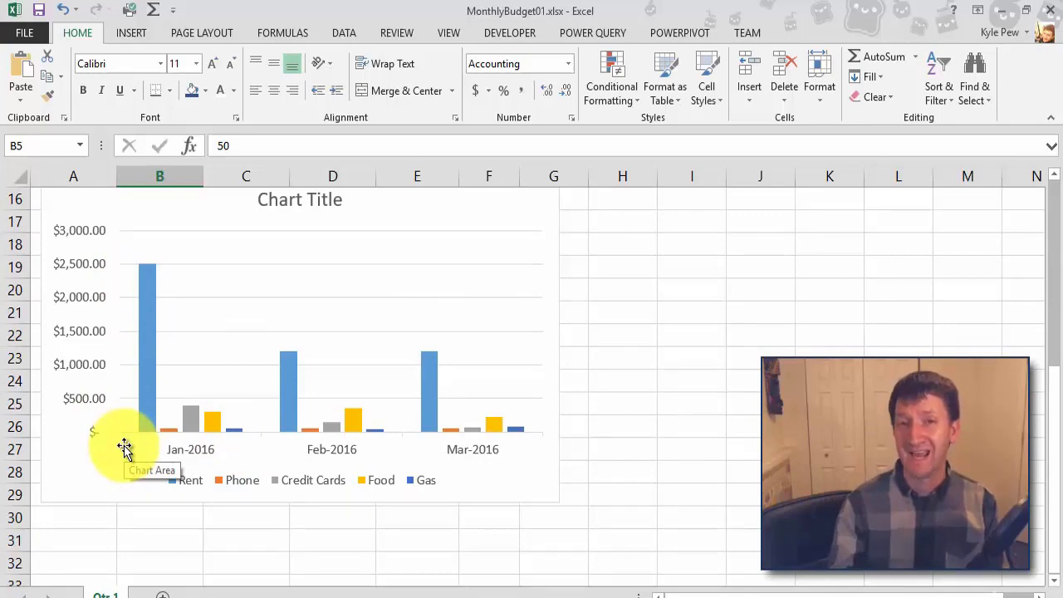
Set the Jan-2016 Rent amount in B4 back to 1200 and check the chart again
scroll(124, 449, up, 5)
click(173, 326)
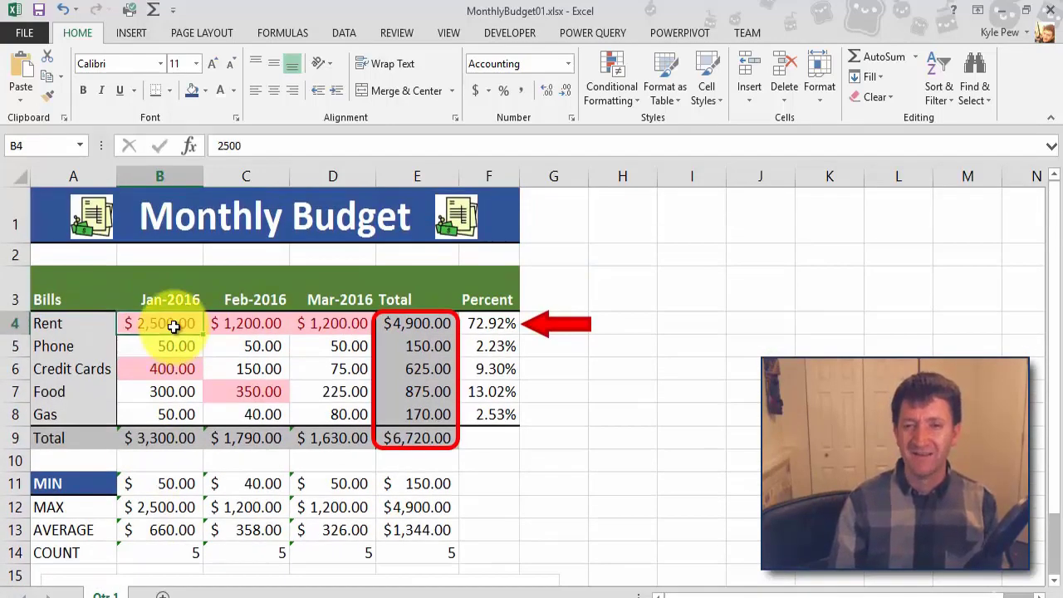
text(1200)
key(Return)
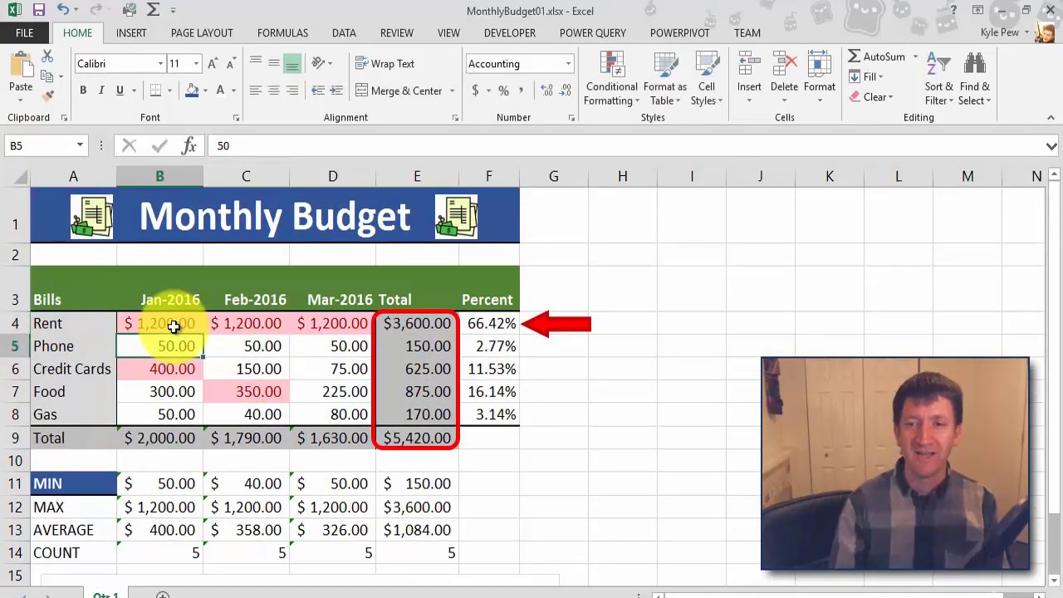
scroll(223, 365, down, 2)
scroll(223, 365, down, 2)
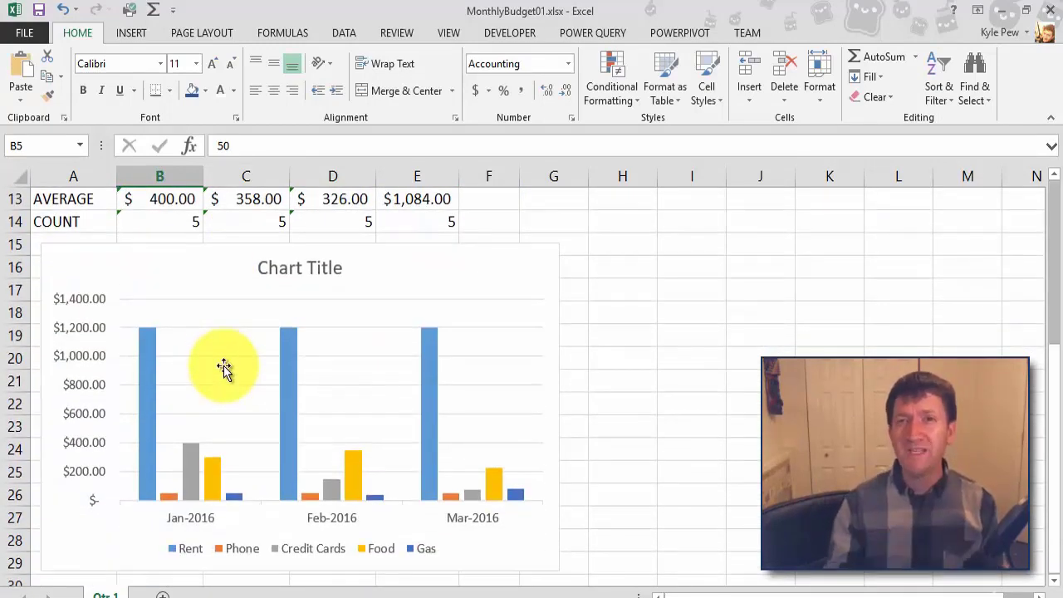
Open the Format Chart Area options for the column chart and close them again
scroll(223, 365, up, 4)
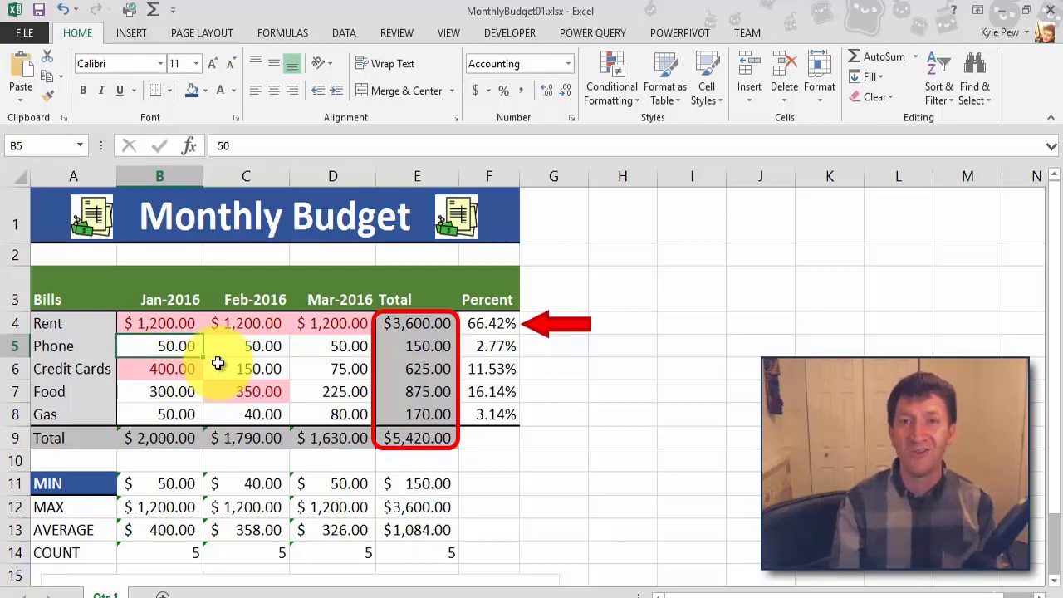
scroll(218, 363, down, 4)
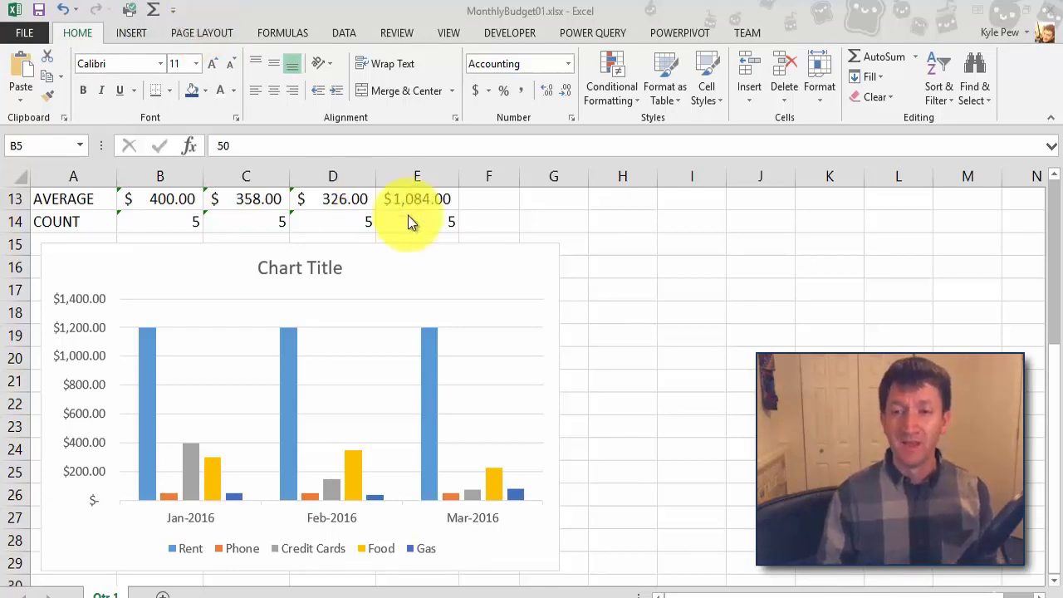
double_click(526, 254)
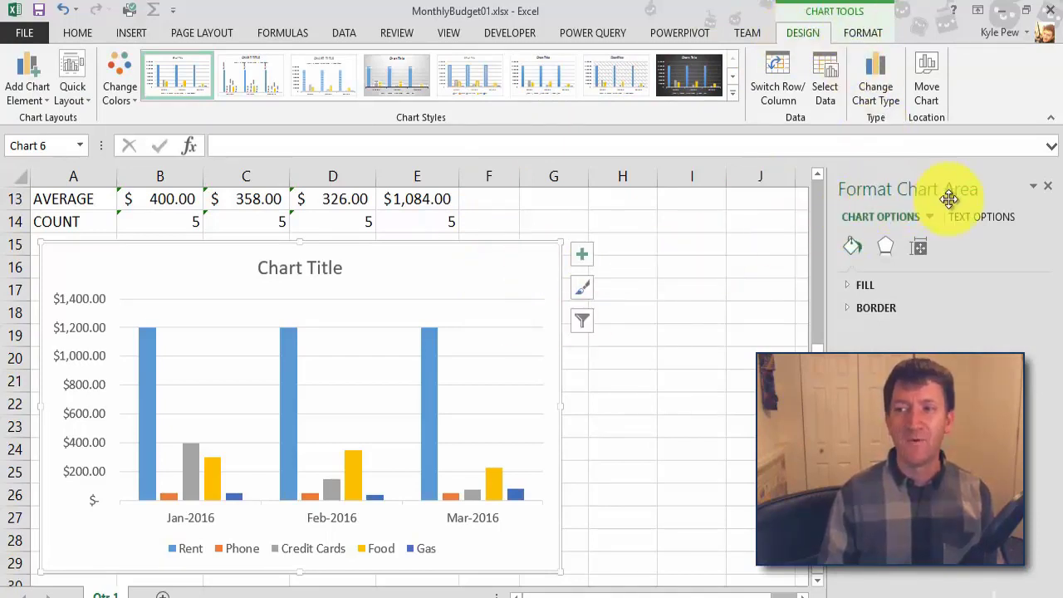
click(1046, 188)
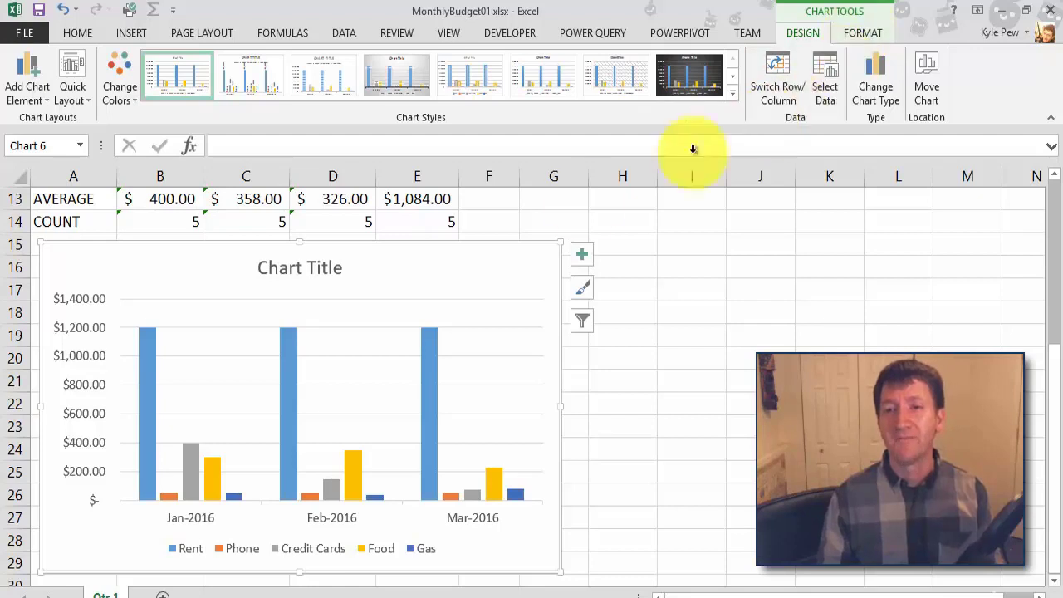
Replace the column chart's placeholder title with "Monthly Budget"
click(283, 267)
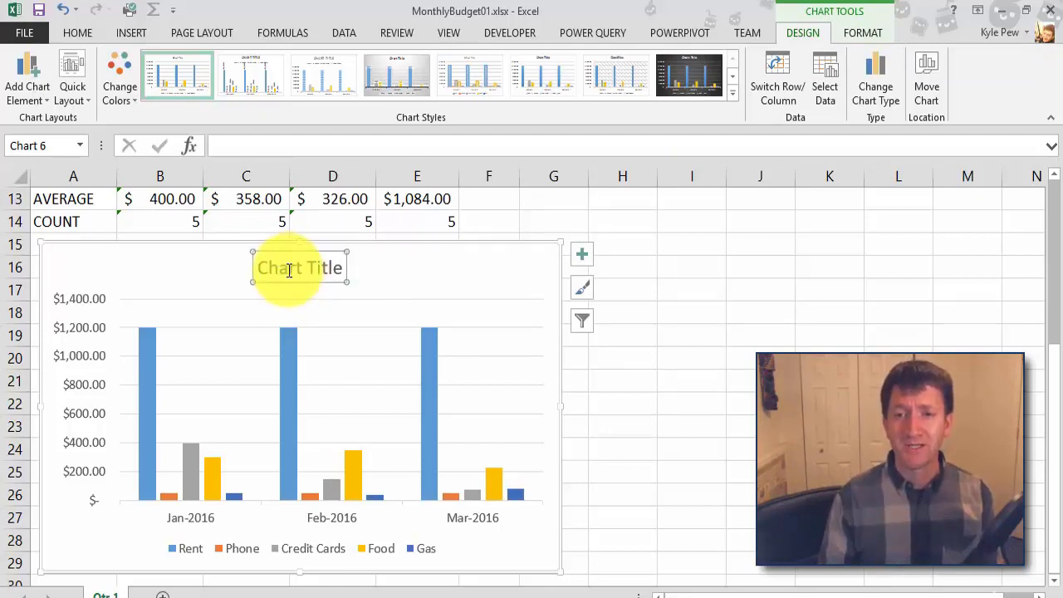
triple_click(264, 268)
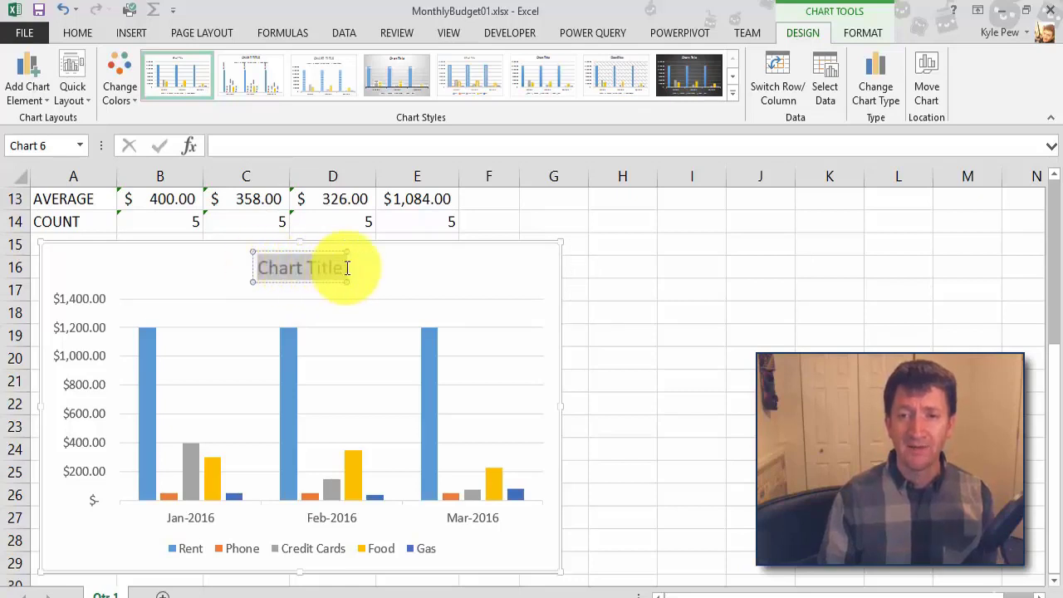
text(Mon)
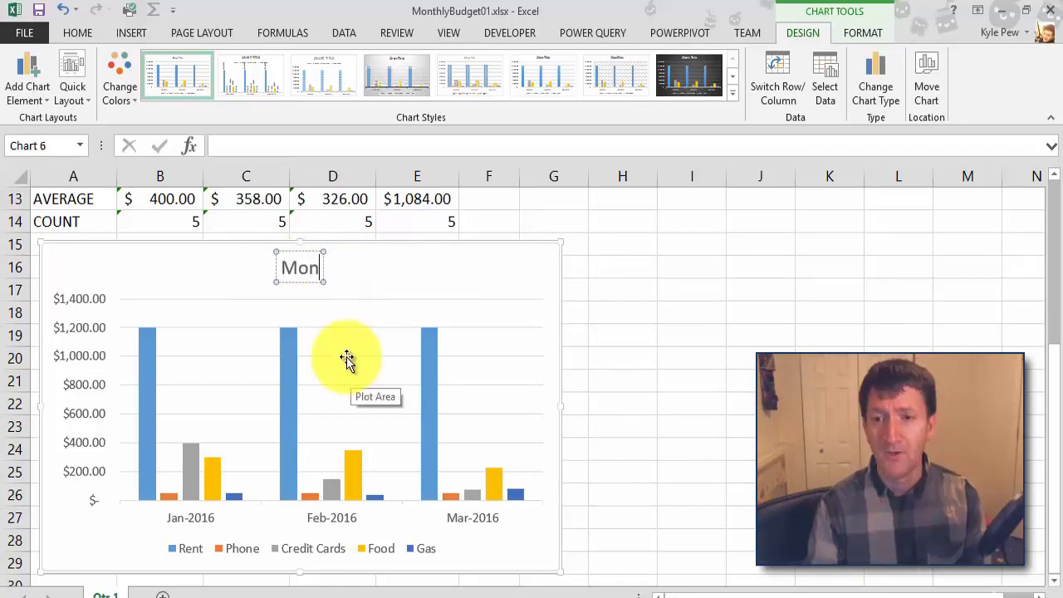
text(thly Budget)
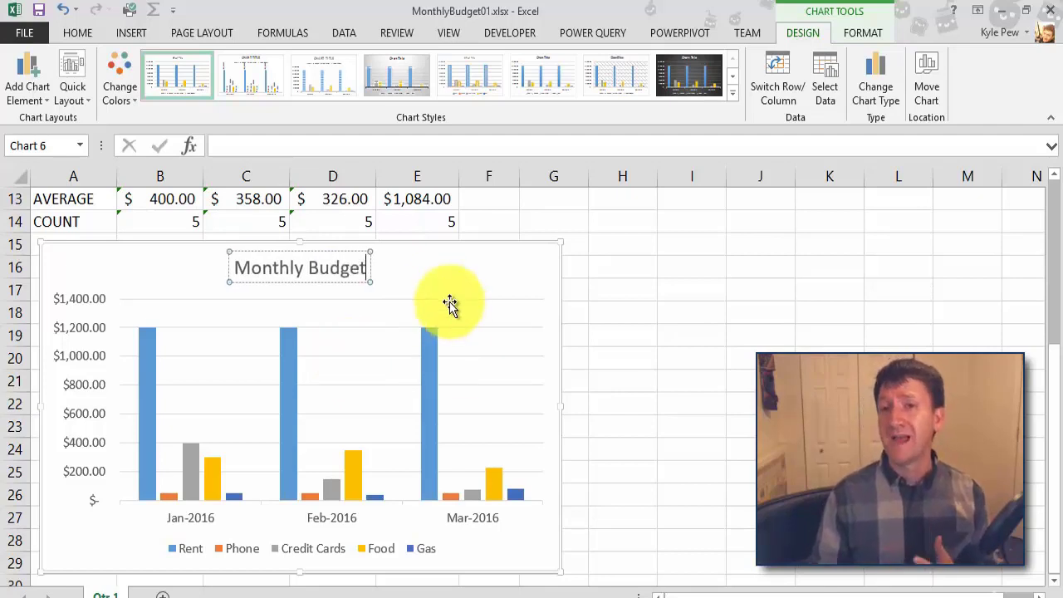
click(438, 279)
click(320, 268)
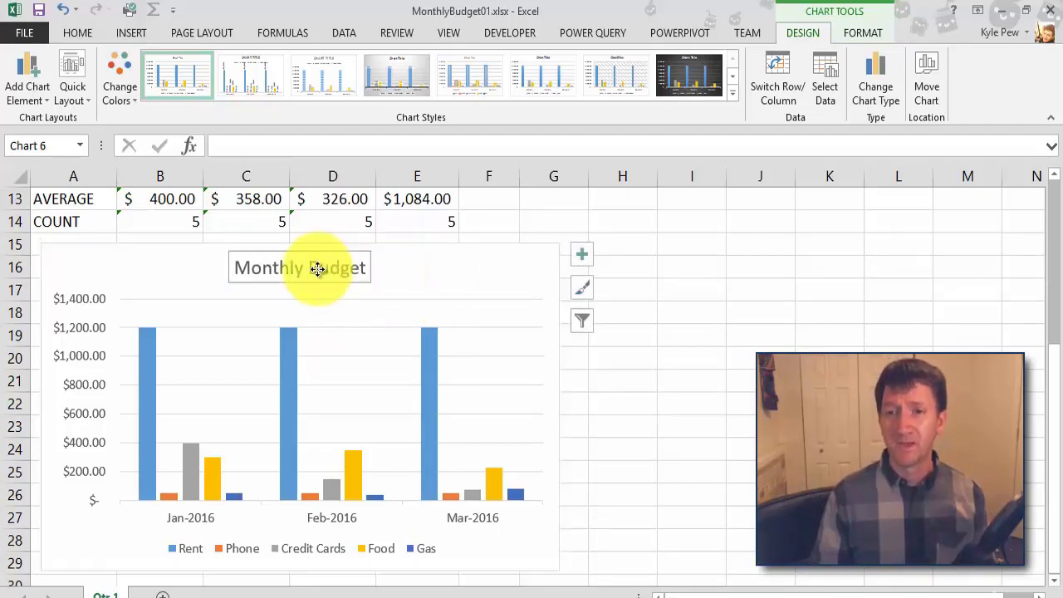
click(423, 280)
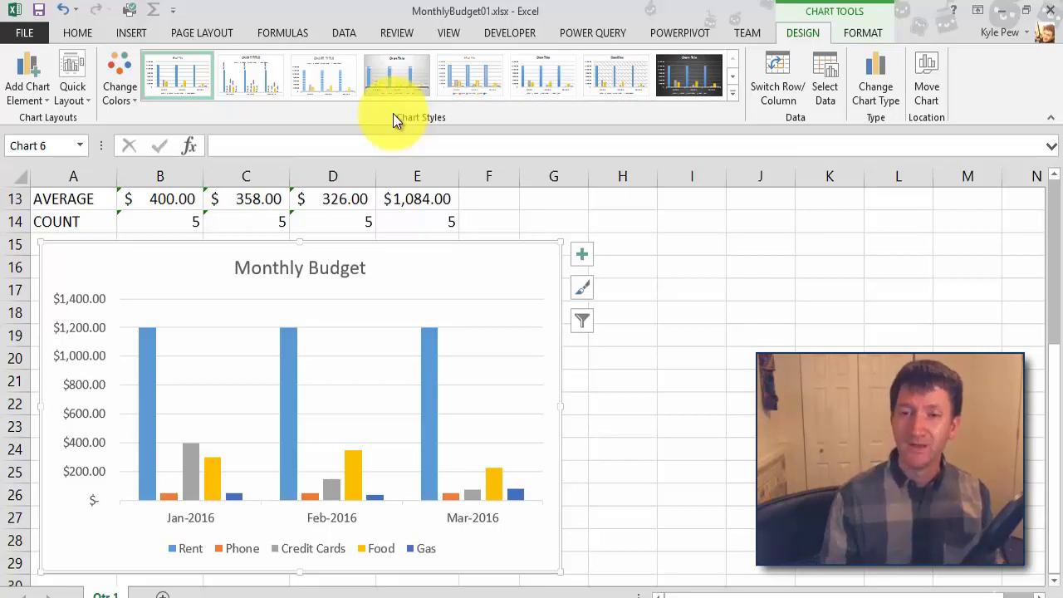
Set the position of the chart title to Above Chart
click(583, 262)
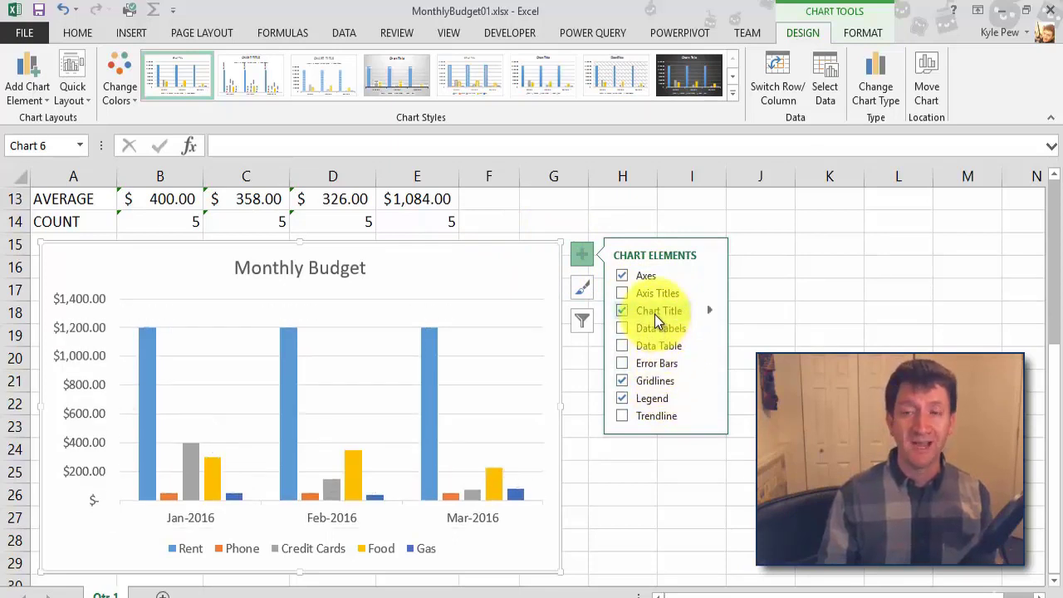
click(710, 309)
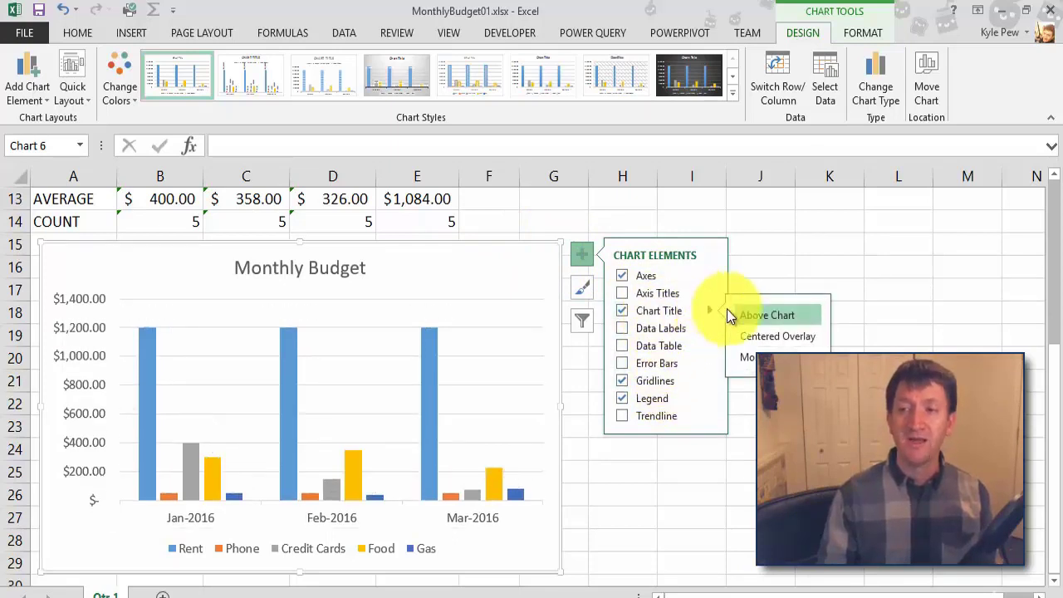
click(764, 315)
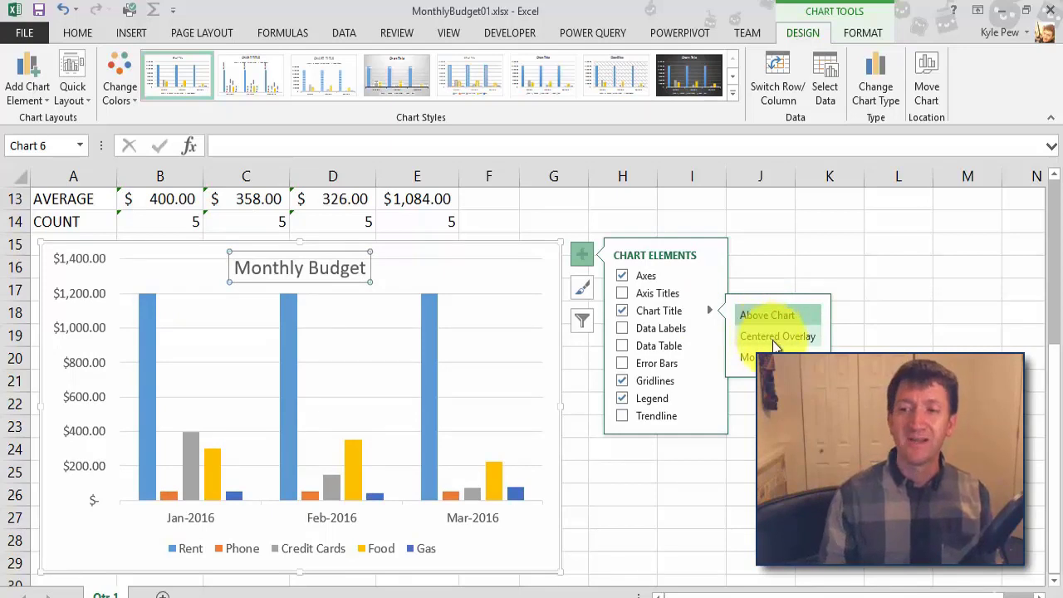
click(771, 319)
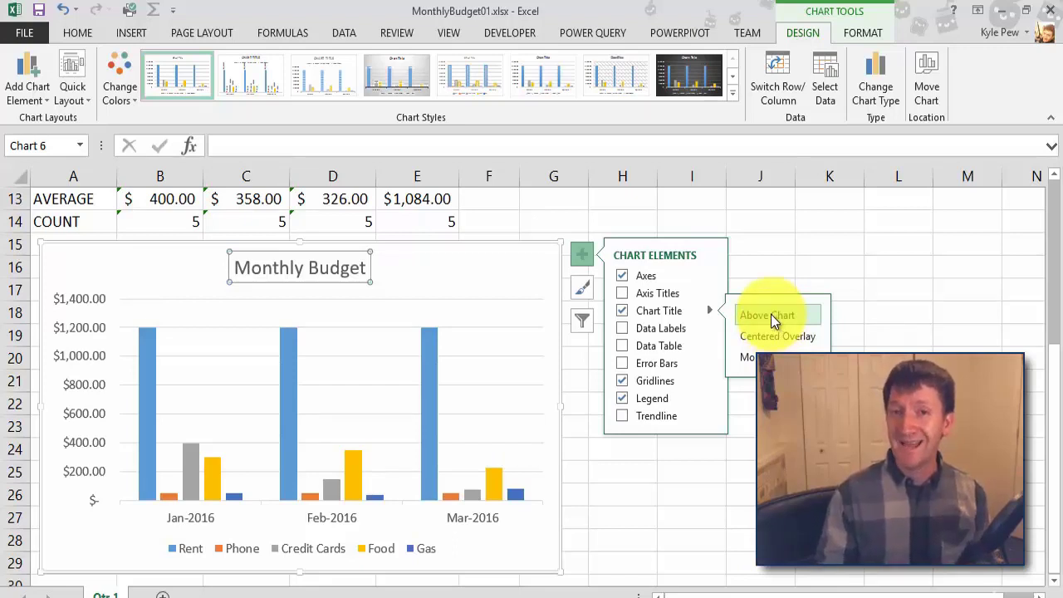
click(770, 314)
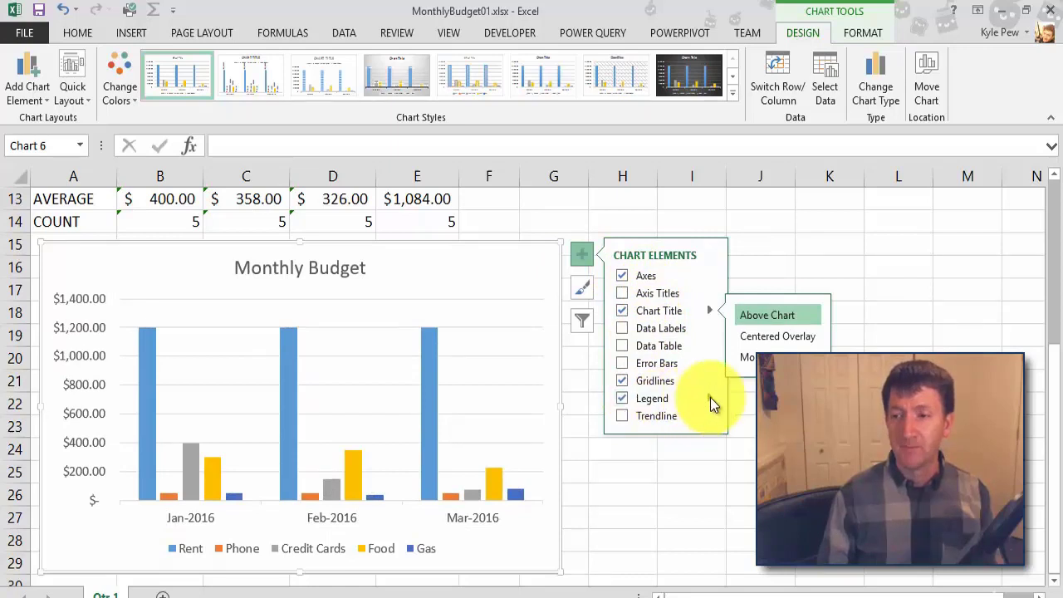
Set the chart legend's position to Top so it sits between the title and the plot
mouse_move(710, 397)
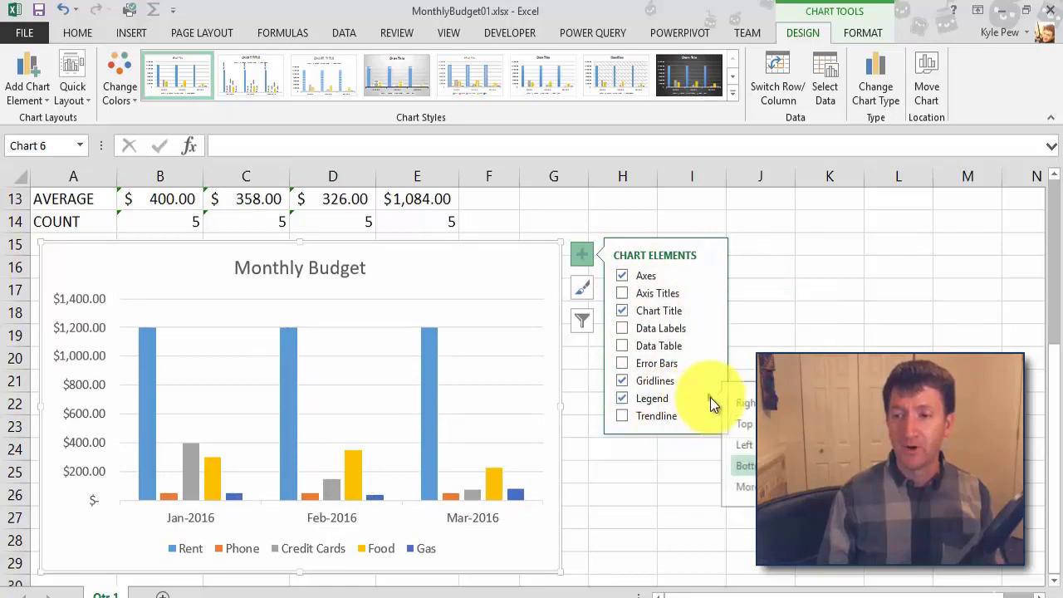
click(749, 425)
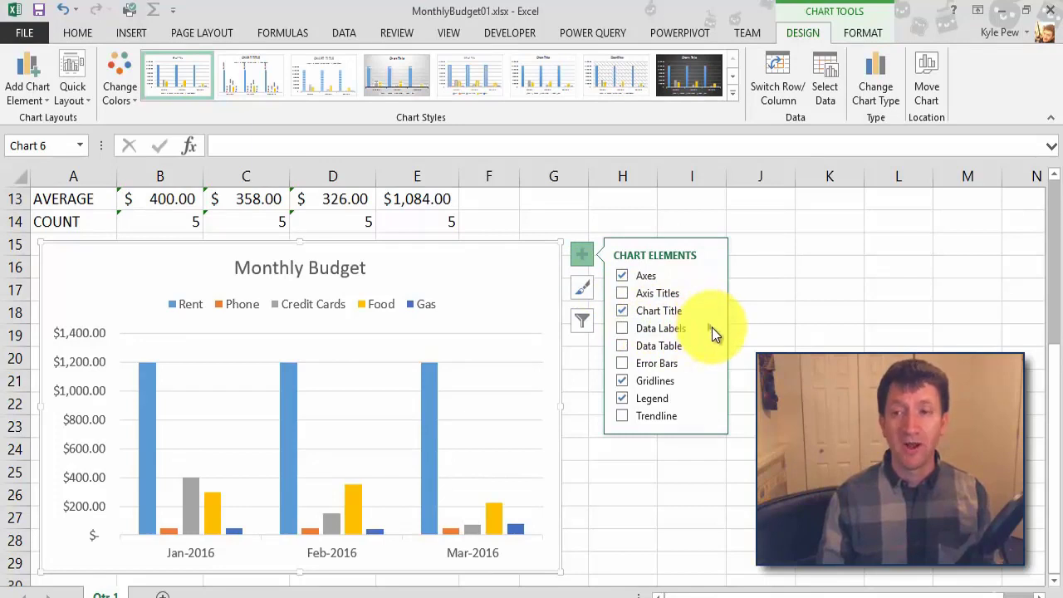
Add data labels to the chart columns, positioned at the outside end of each column
mouse_move(712, 327)
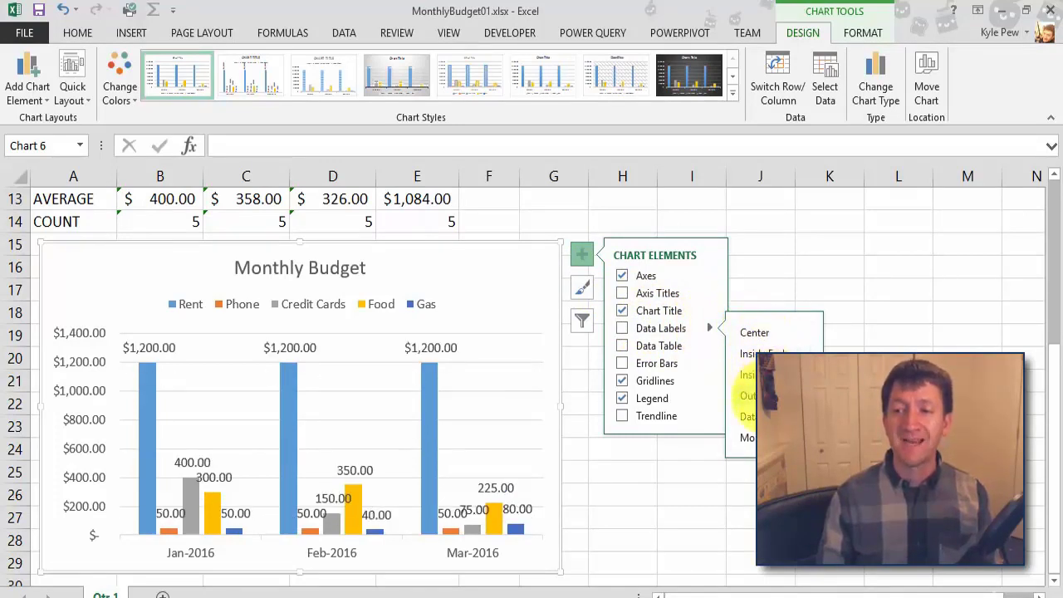
click(749, 395)
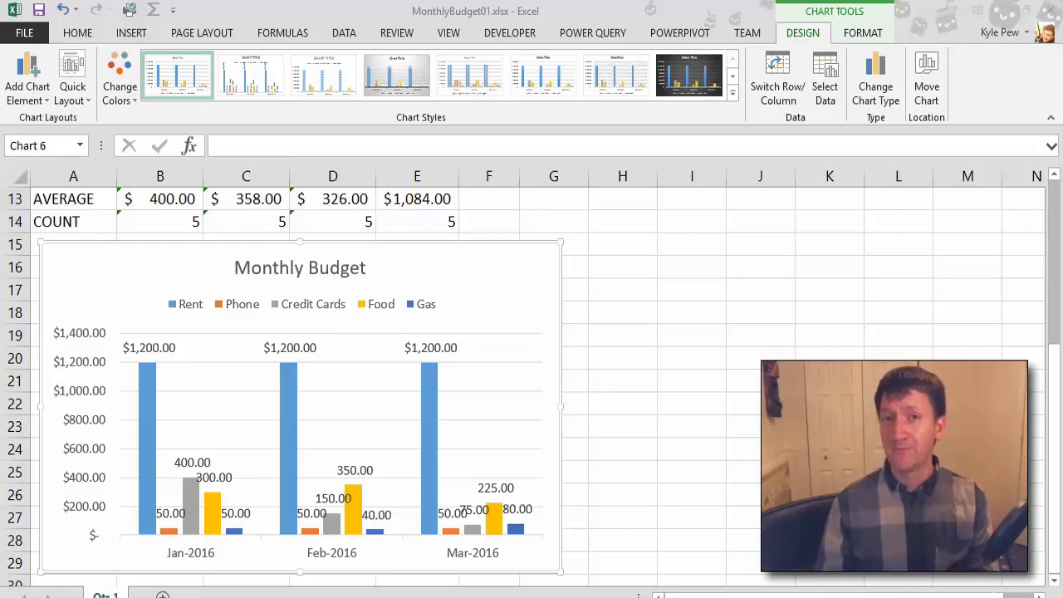
Compare the chart's columns with its highlighted source range in the monthly budget table
scroll(503, 357, up, 4)
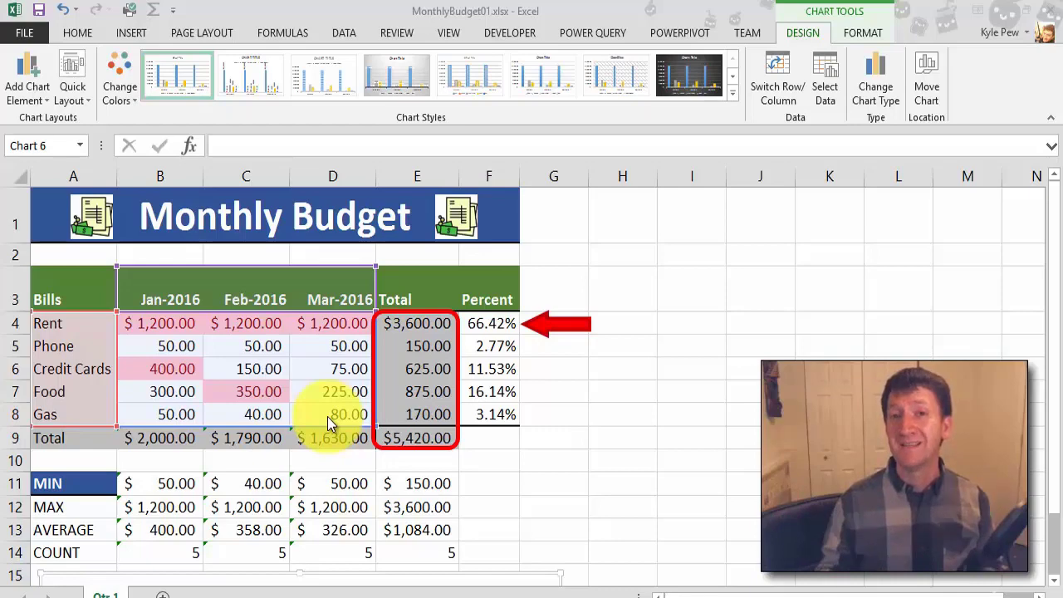
scroll(332, 411, down, 4)
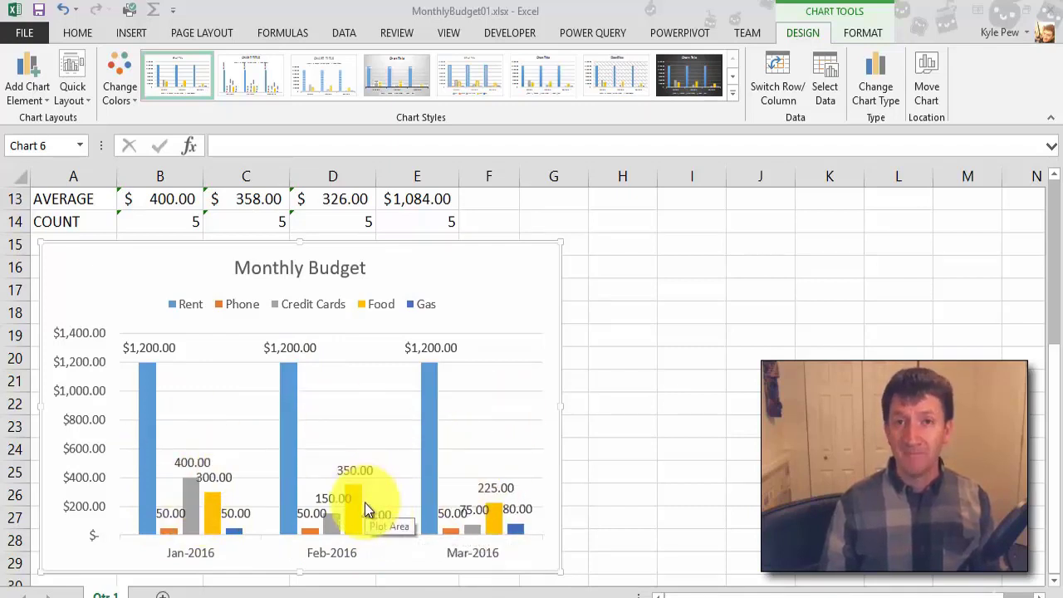
scroll(295, 396, up, 4)
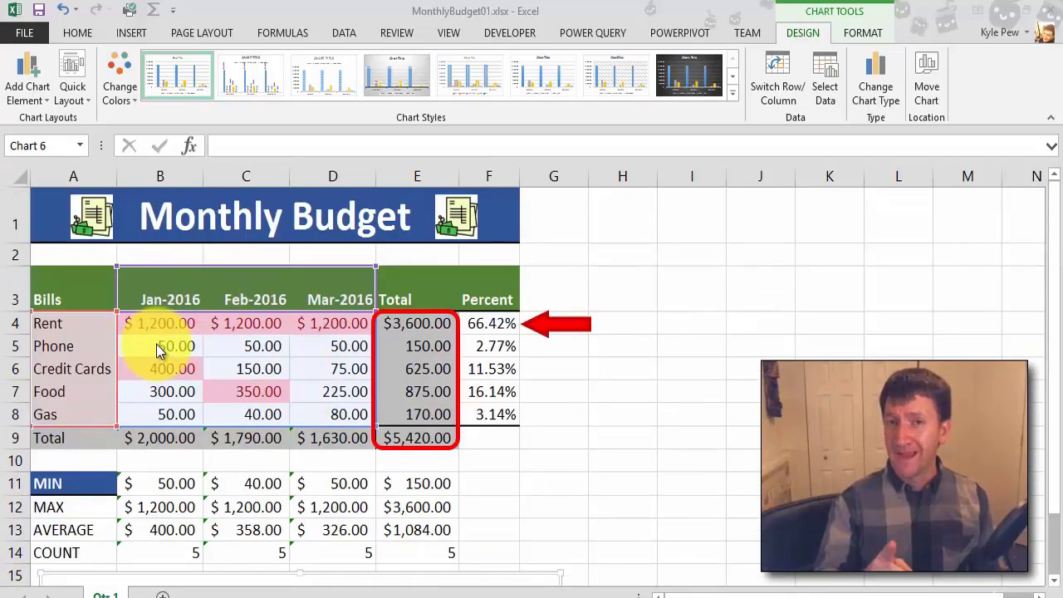
scroll(79, 394, down, 3)
scroll(82, 402, down, 1)
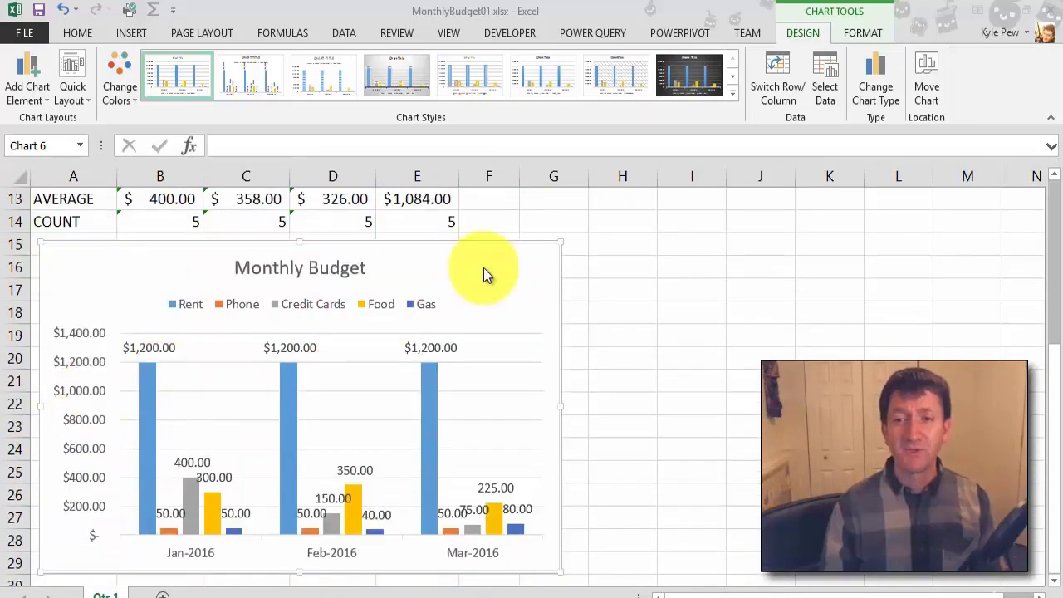
click(536, 257)
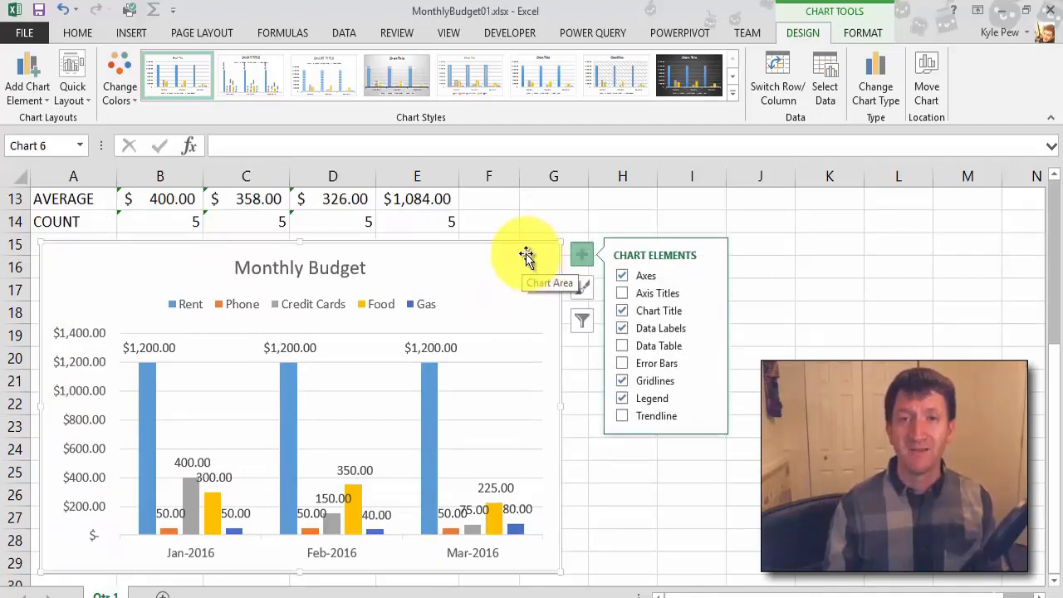
Move the red rounded rectangle around the totals slightly right, clear of the chart's source range, and reselect the chart
scroll(528, 254, up, 4)
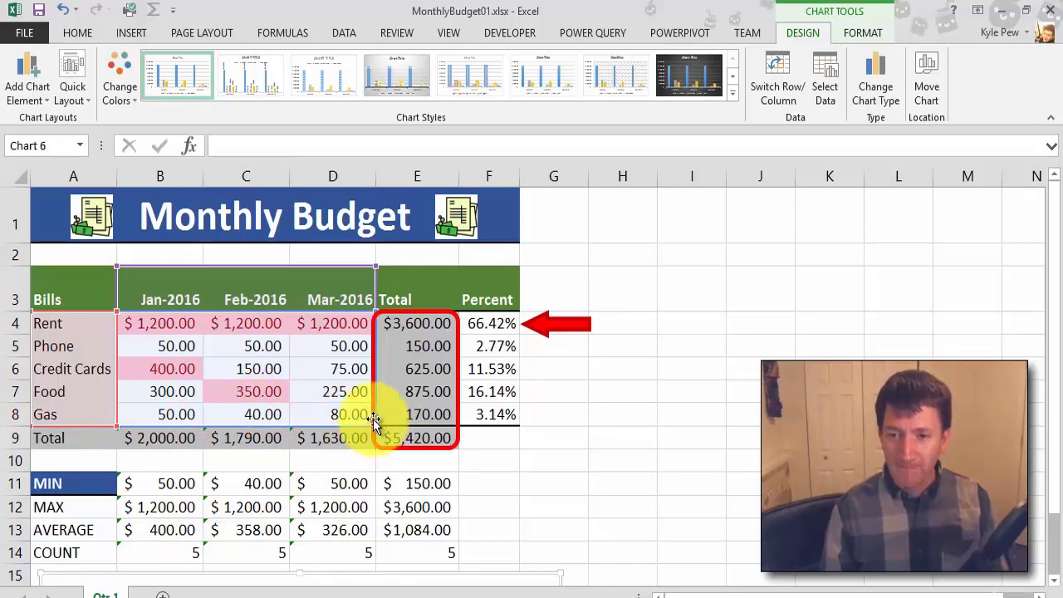
click(374, 322)
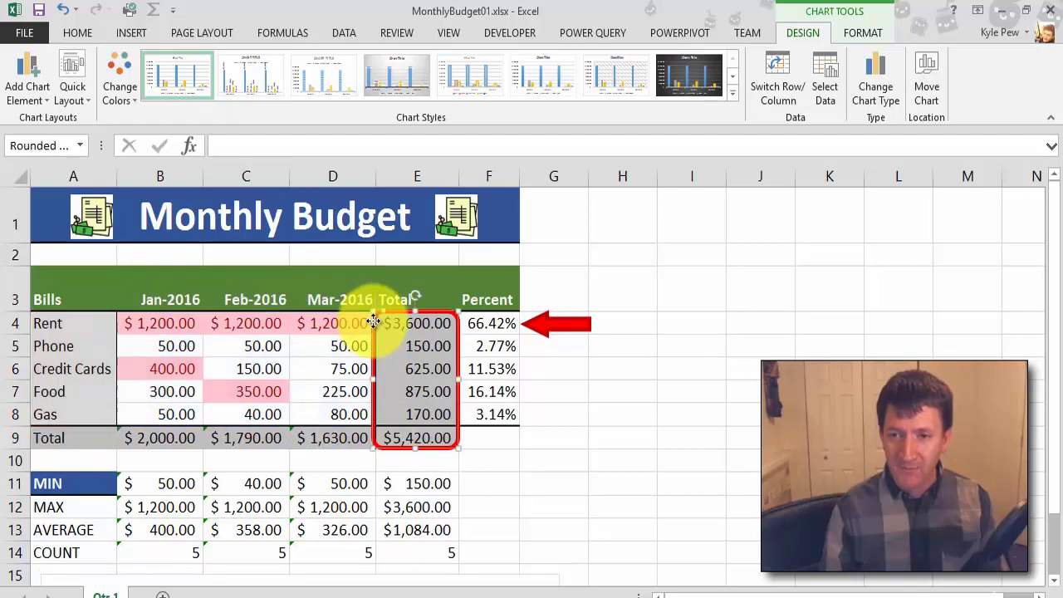
drag(374, 322, 374, 322)
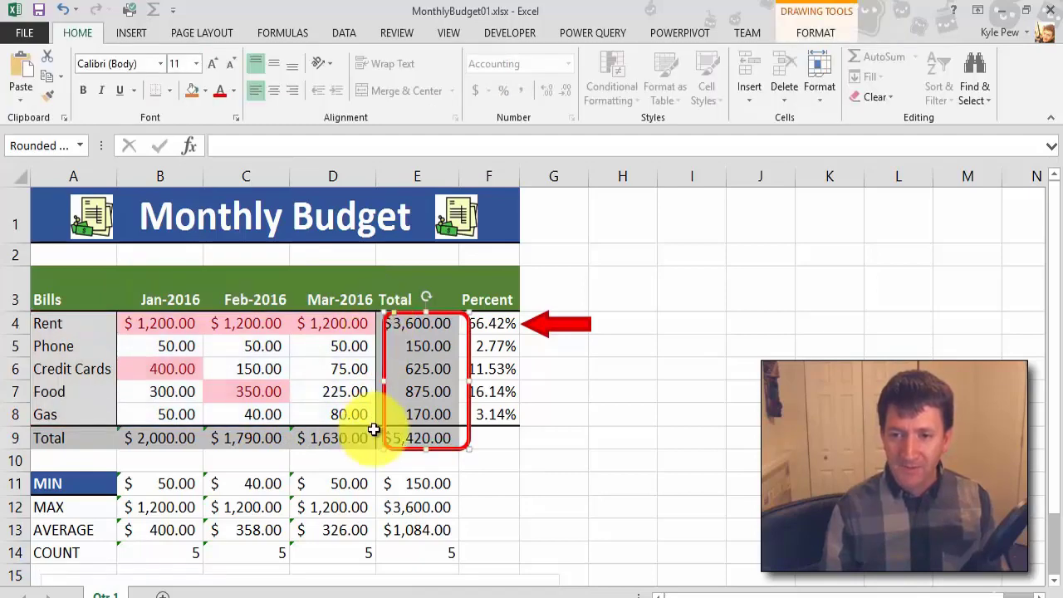
scroll(373, 427, down, 2)
click(520, 395)
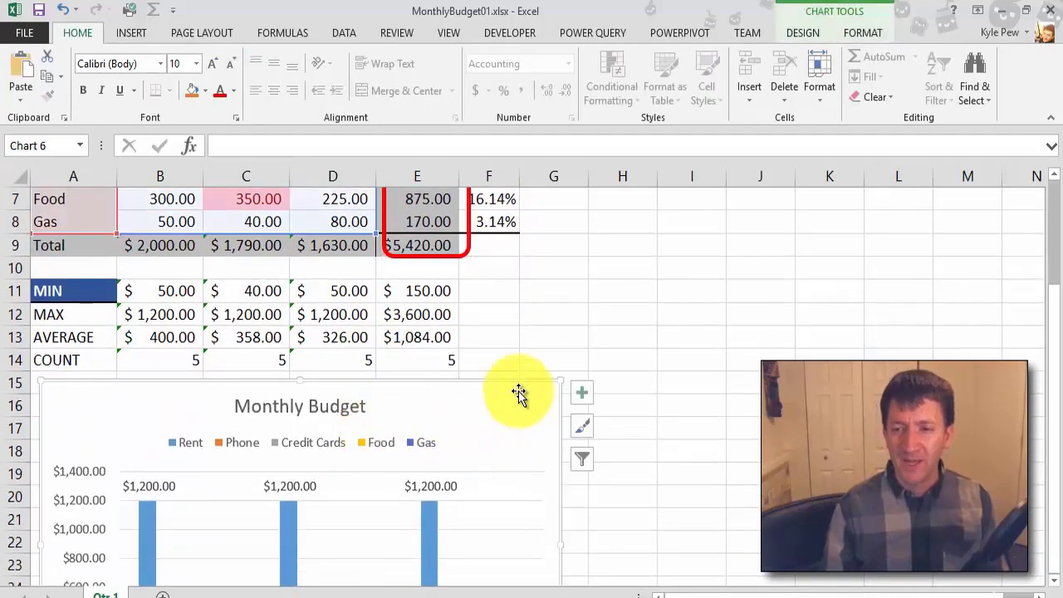
Shrink the chart's source range to the Jan-2016 and Feb-2016 columns, excluding Mar-2016
scroll(473, 405, up, 2)
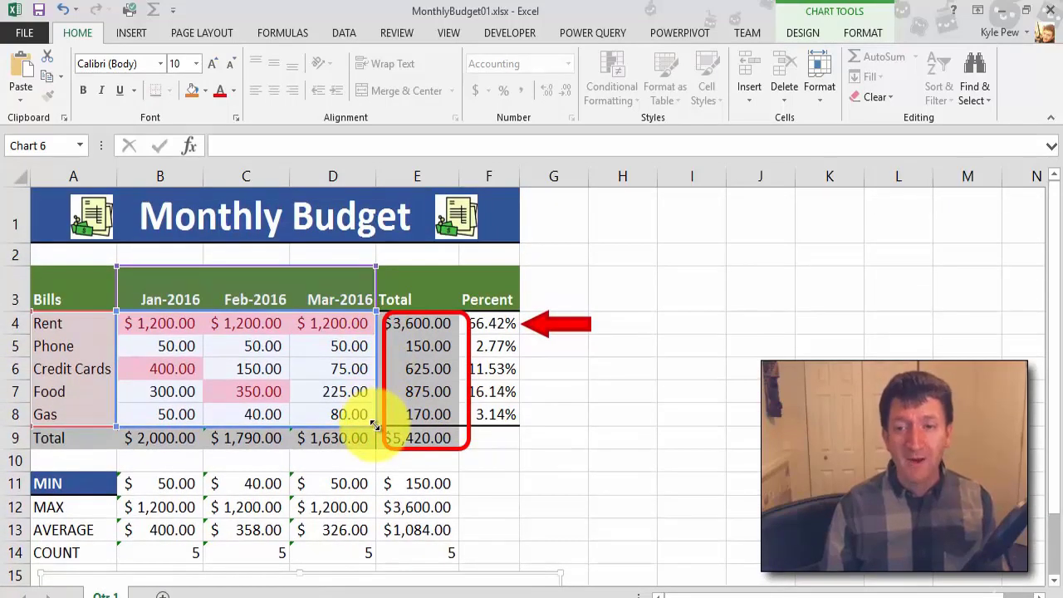
drag(375, 426, 297, 417)
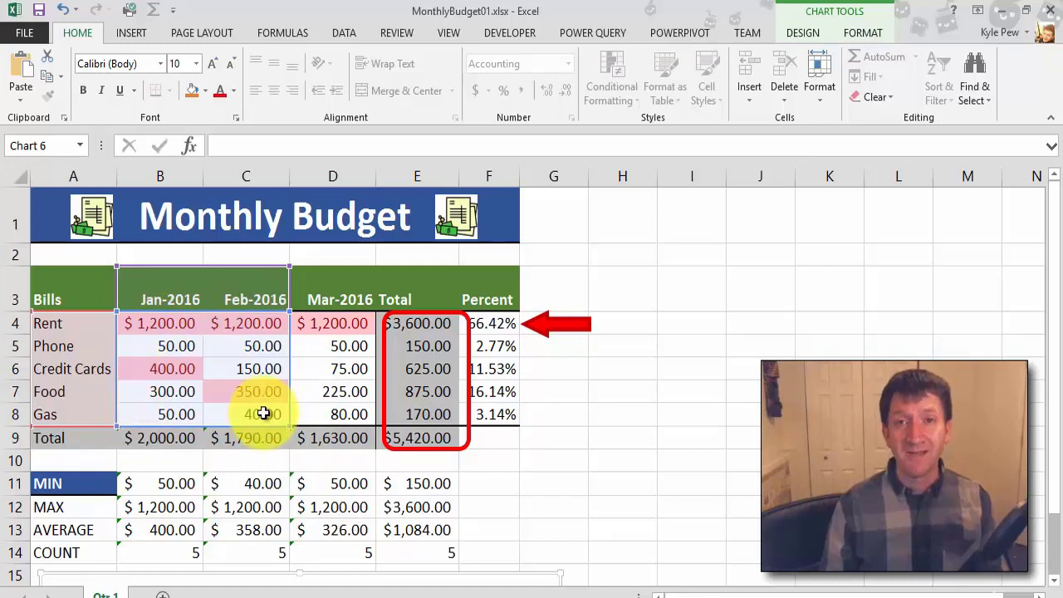
scroll(262, 413, down, 4)
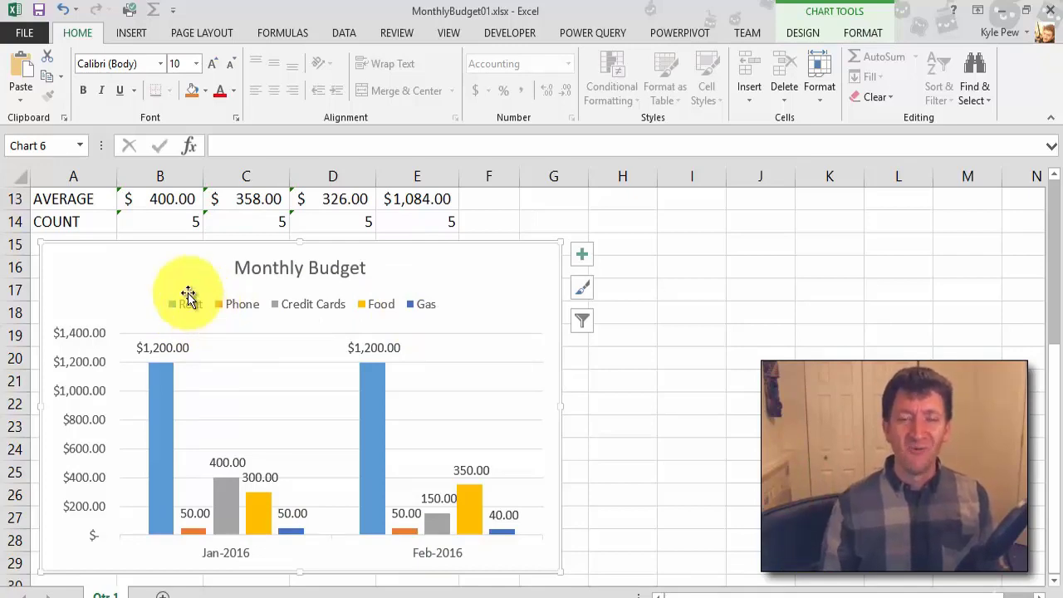
Exclude the Rent row from the chart's source range so it starts at Phone and ends at Gas
scroll(51, 264, up, 4)
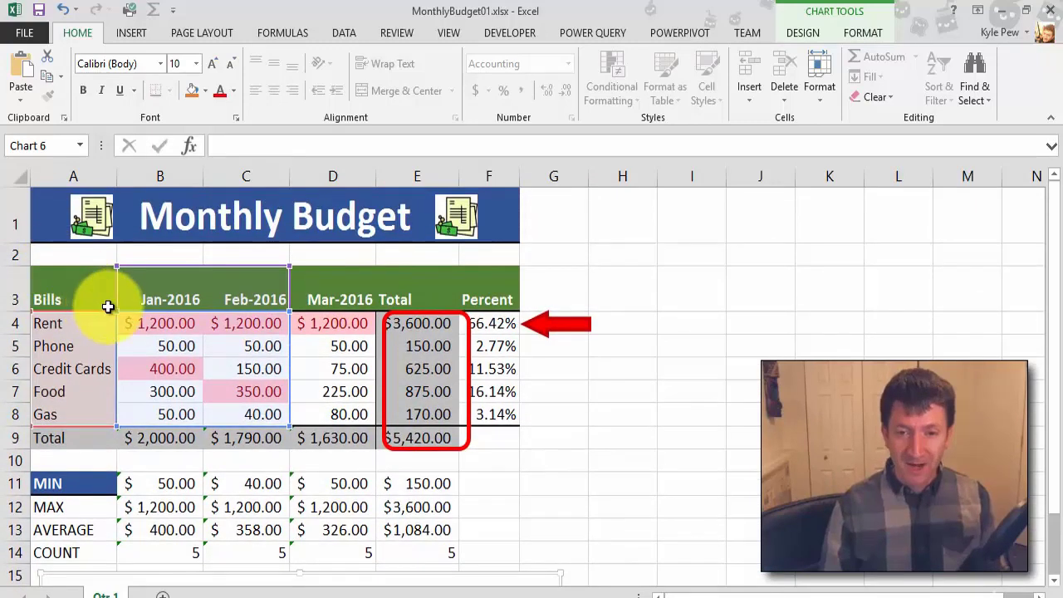
drag(115, 311, 114, 328)
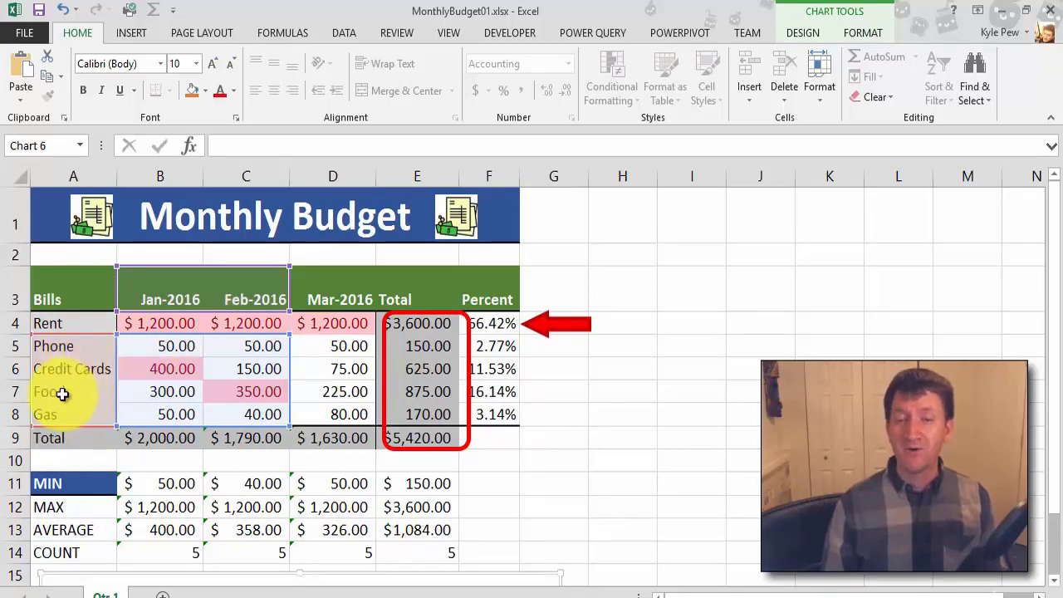
scroll(200, 401, down, 4)
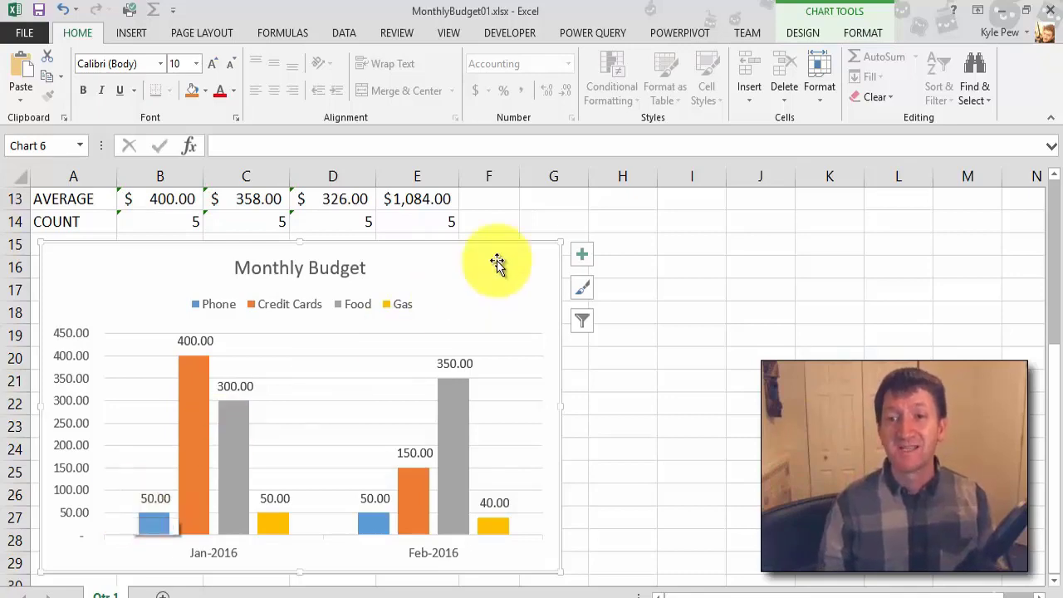
Extend the chart's source range to include the Mar-2016 column again
scroll(526, 261, up, 1)
scroll(527, 261, up, 3)
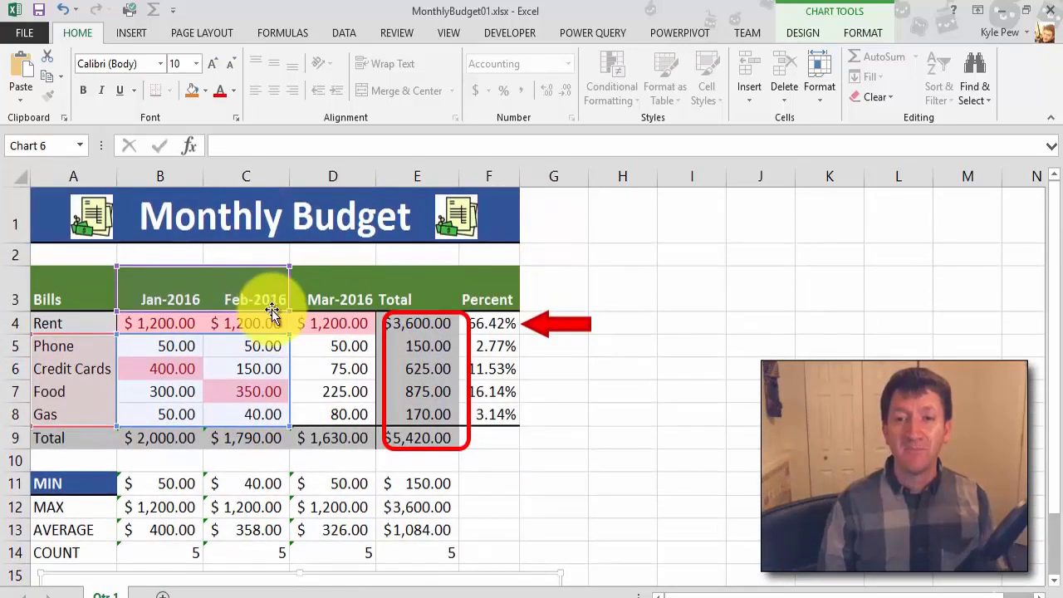
drag(290, 335, 349, 347)
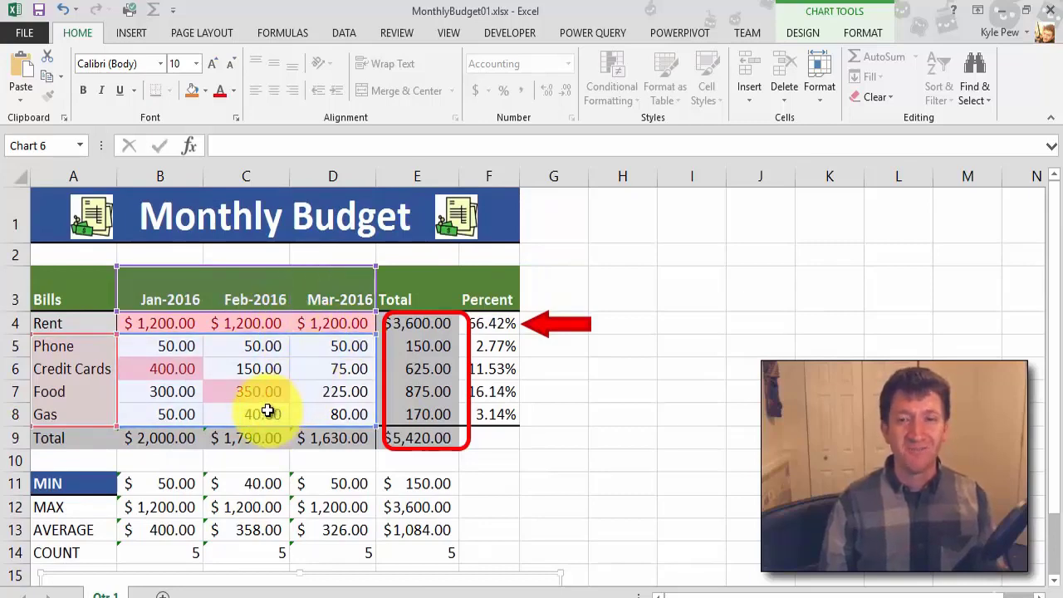
scroll(268, 410, down, 5)
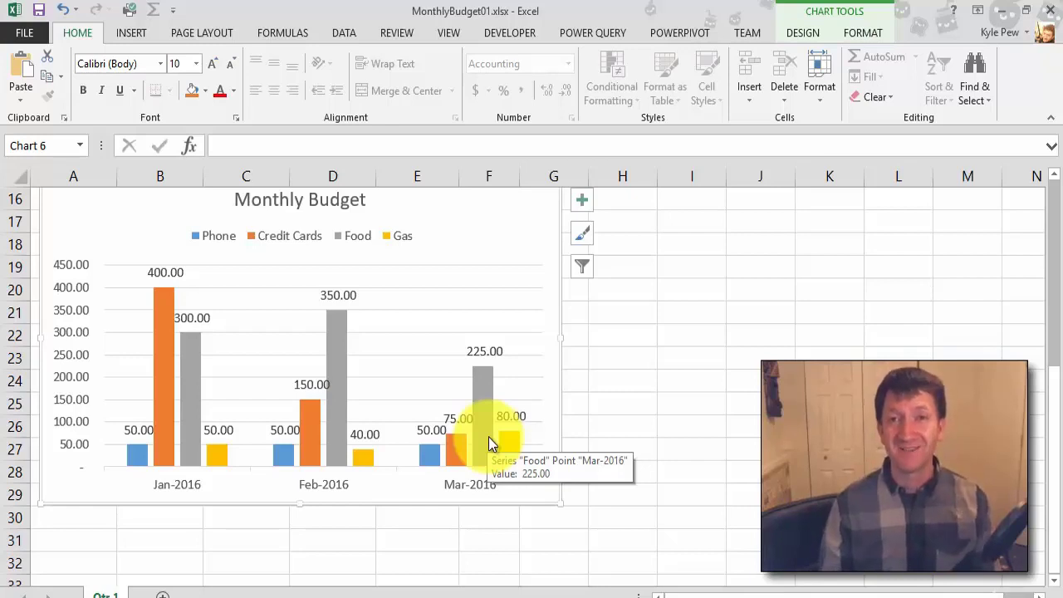
Preview alternative chart styles, such as Style 9, on the Monthly Budget chart
scroll(264, 270, up, 1)
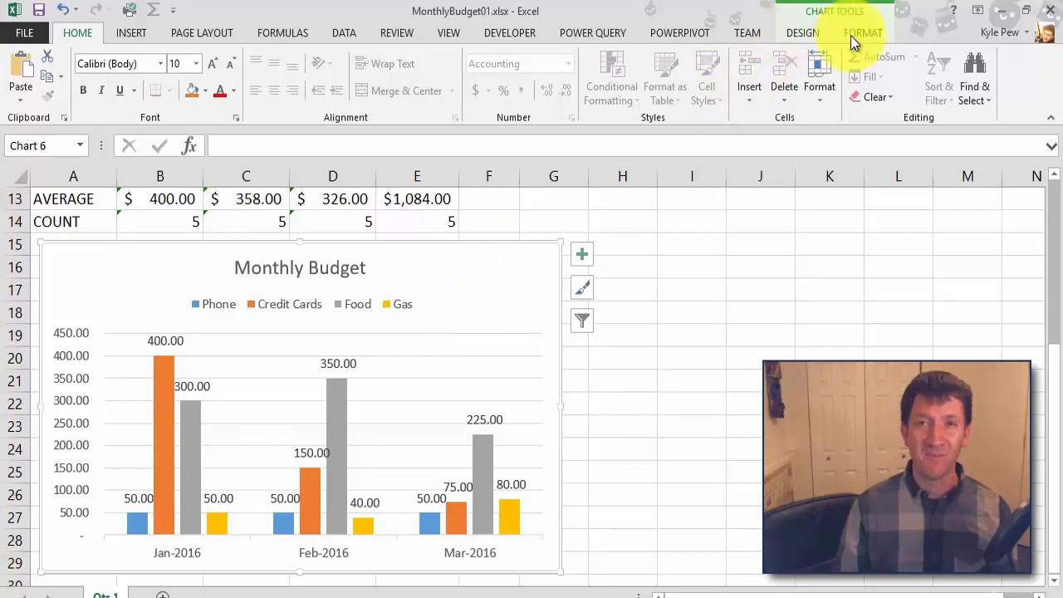
click(817, 39)
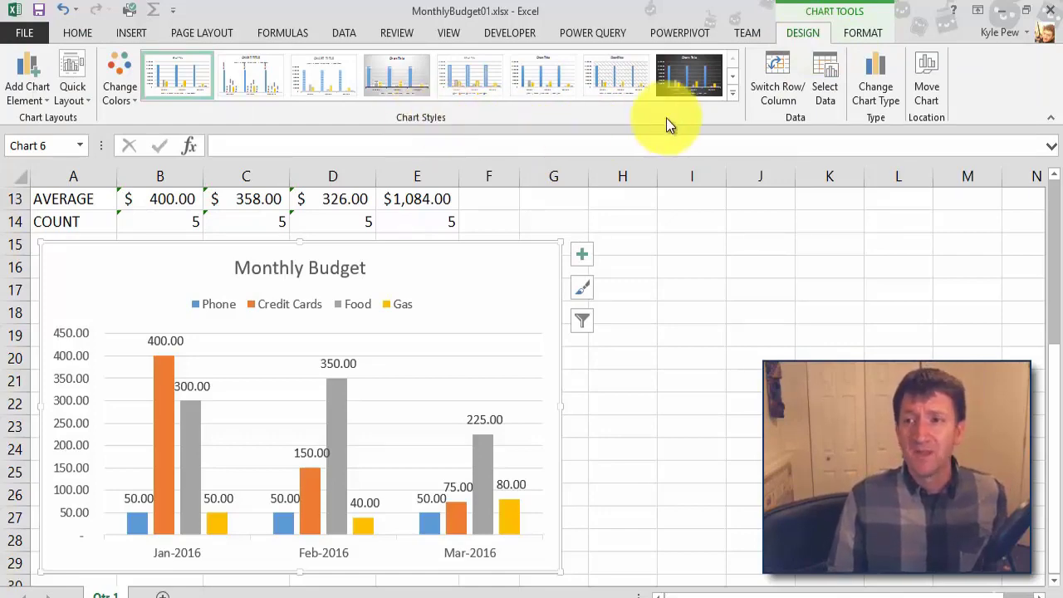
click(731, 93)
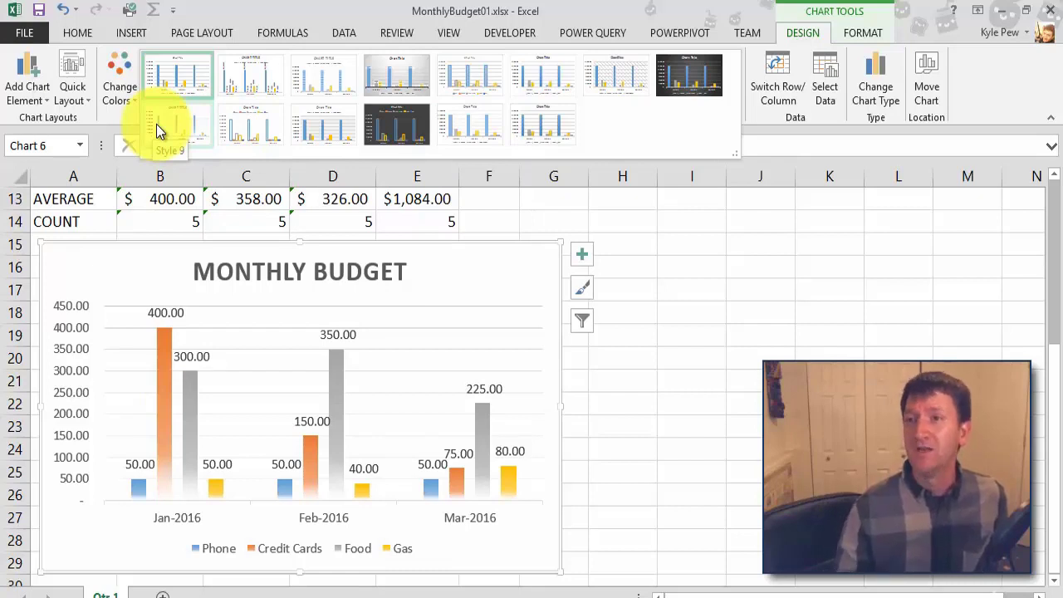
Change the shape fill of the Credit Cards series to the standard dark red
click(873, 37)
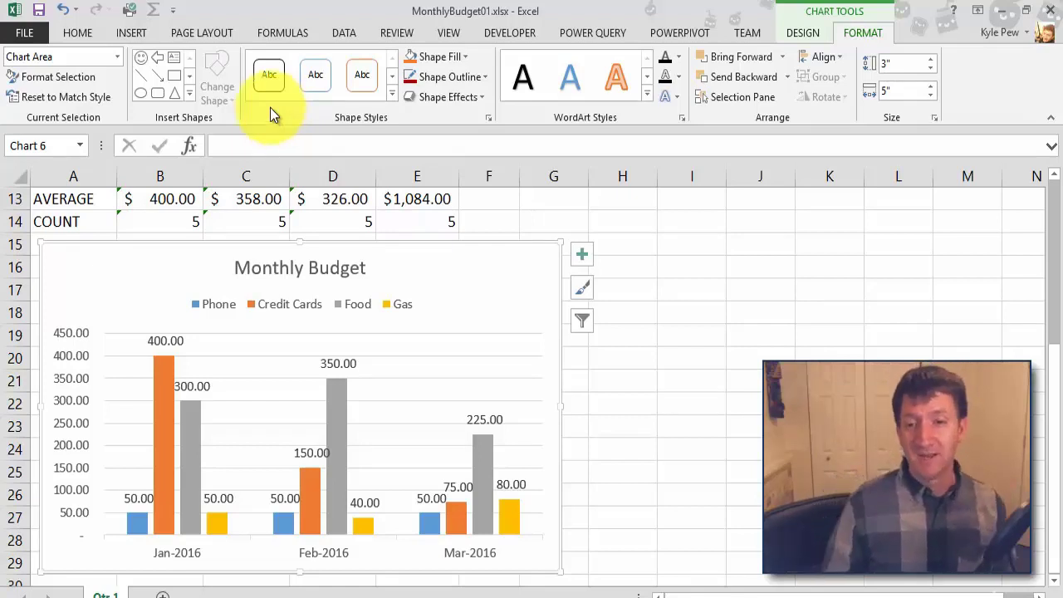
mouse_move(162, 383)
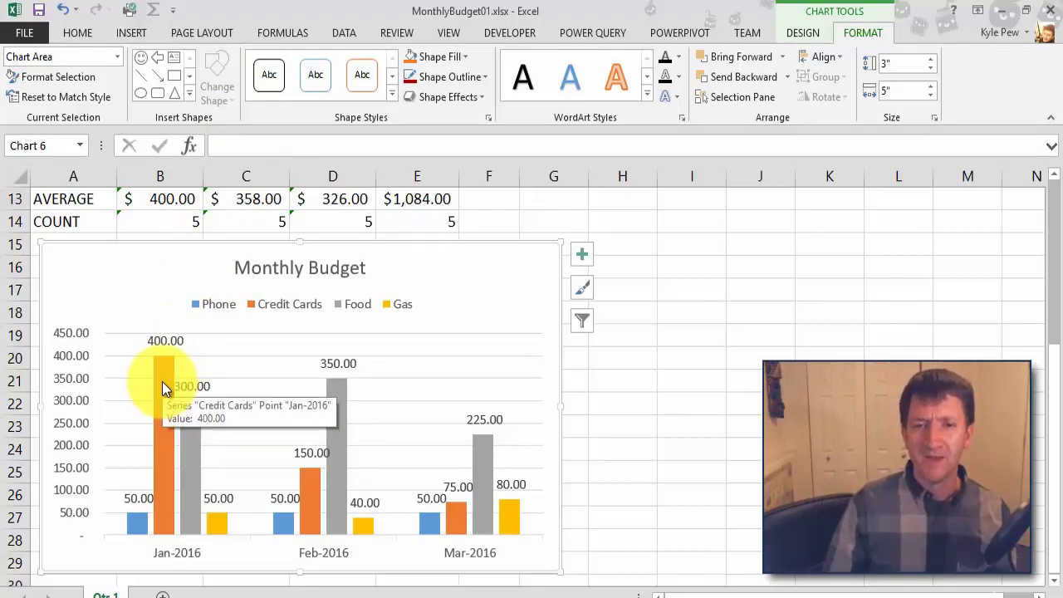
click(162, 381)
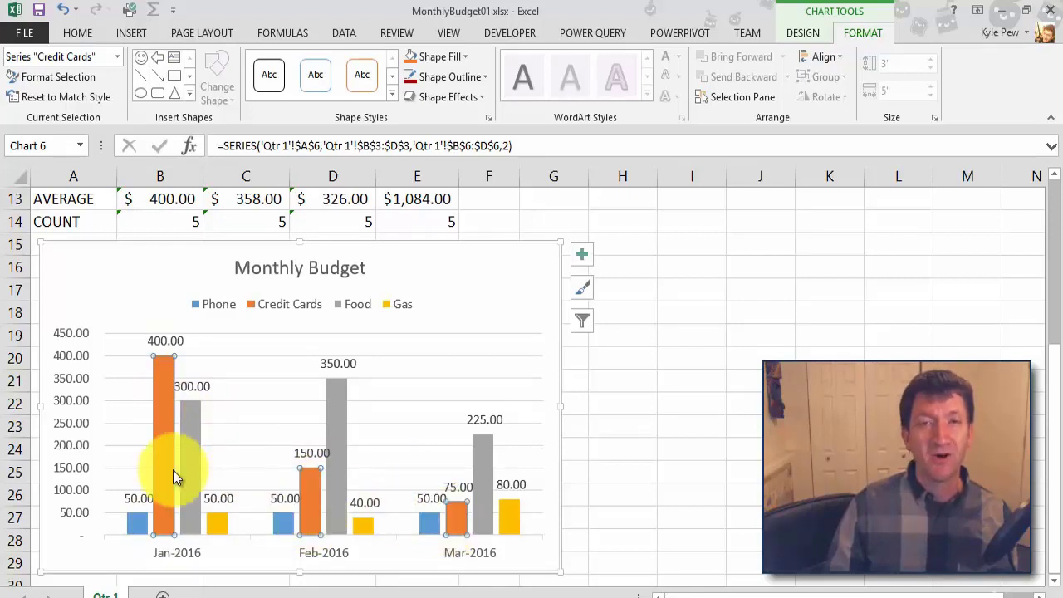
mouse_move(174, 471)
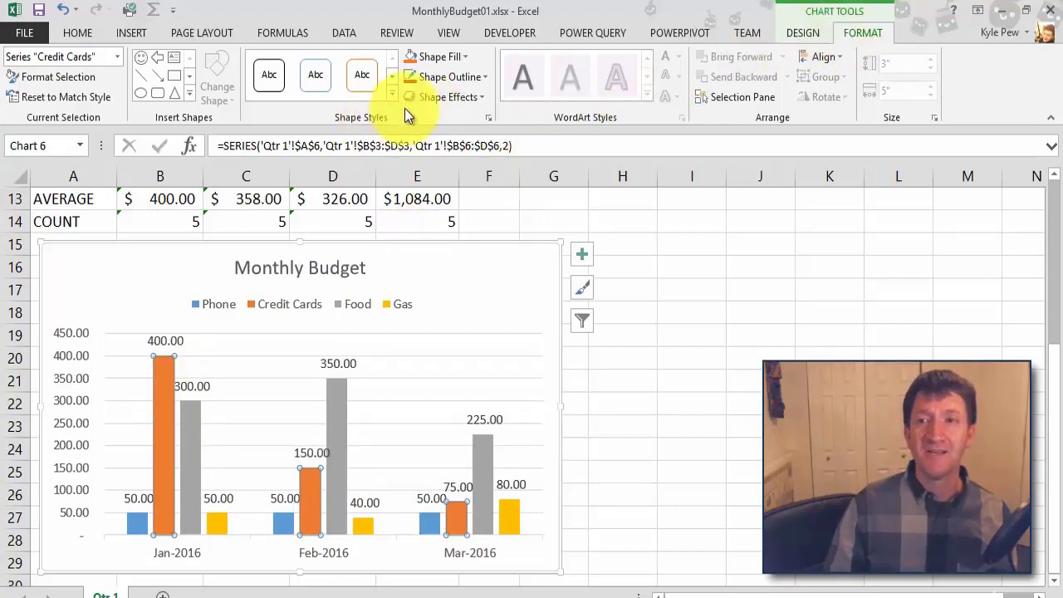
click(465, 59)
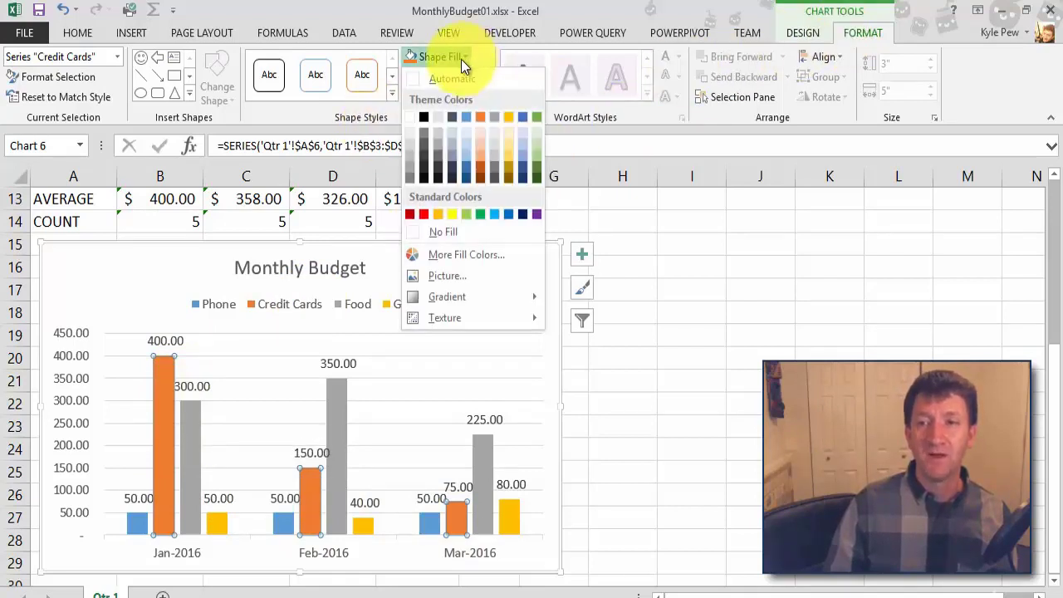
click(412, 214)
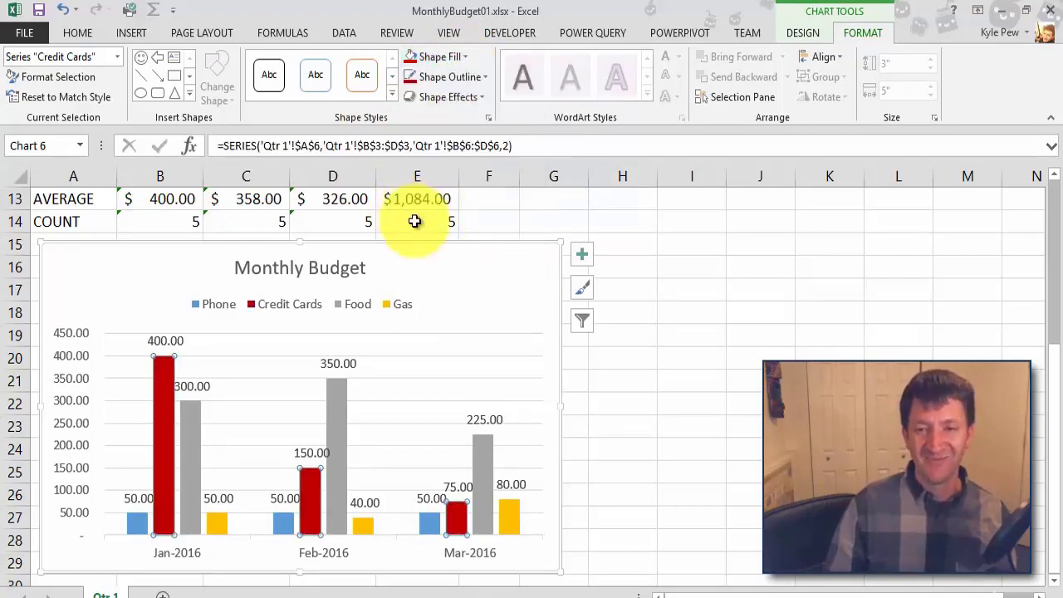
Change the shape fill of the Food series to a dark green theme color
click(189, 439)
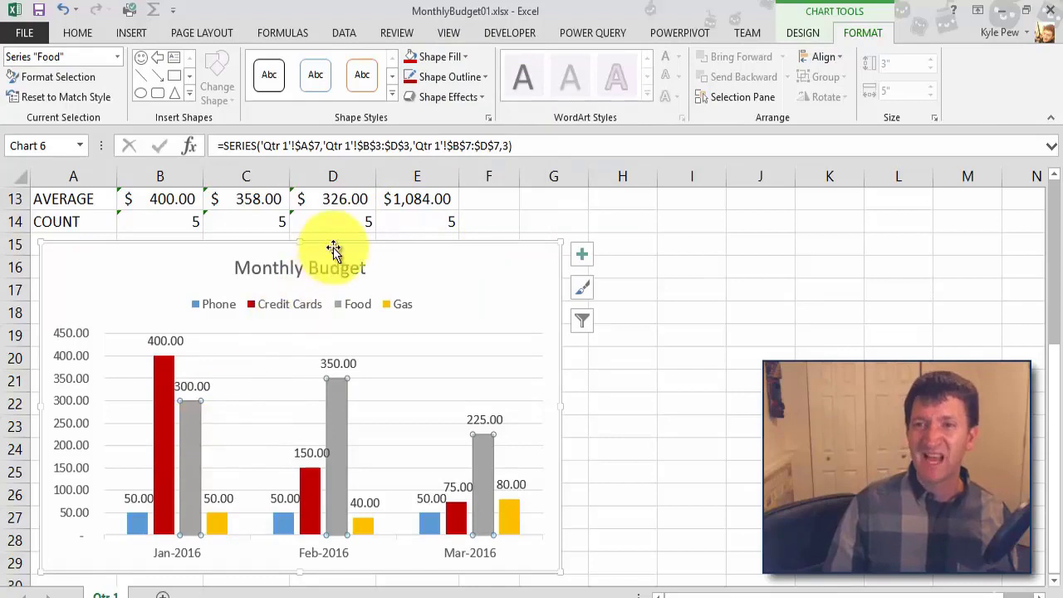
click(464, 55)
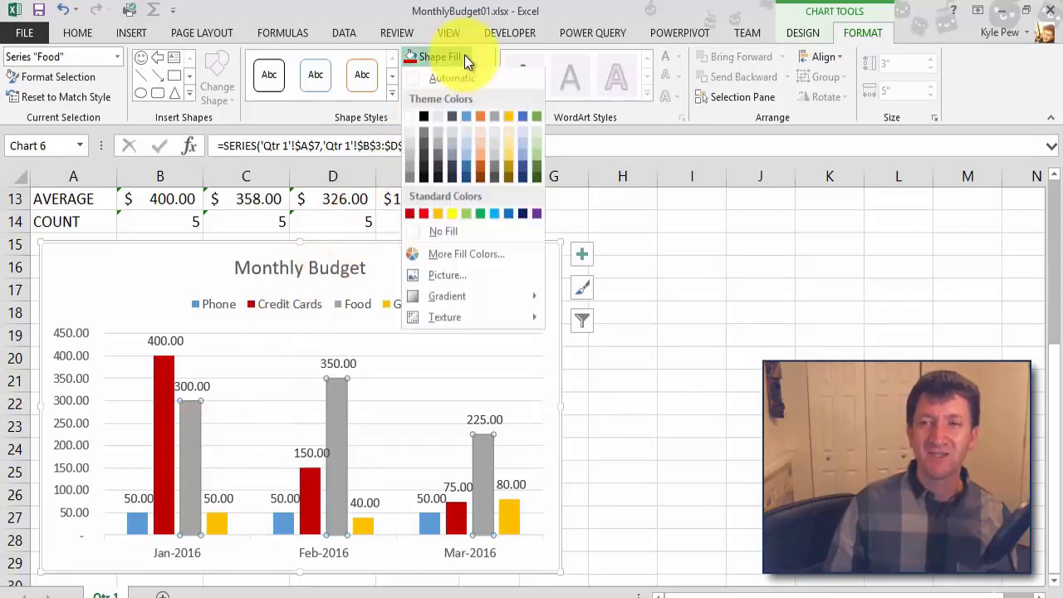
click(534, 166)
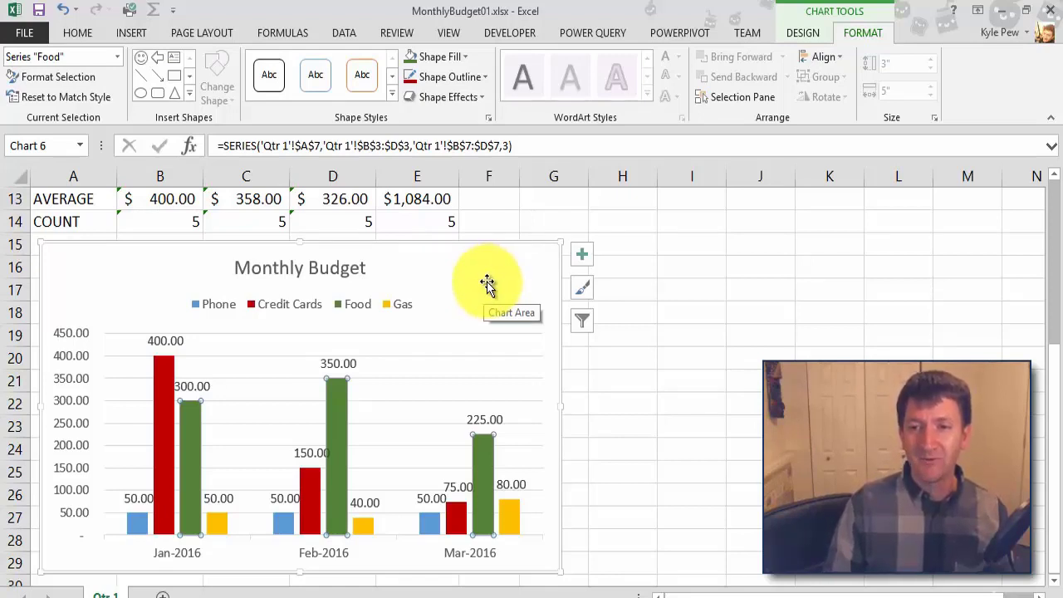
Fill the chart's plot area with a light gray theme color
click(495, 341)
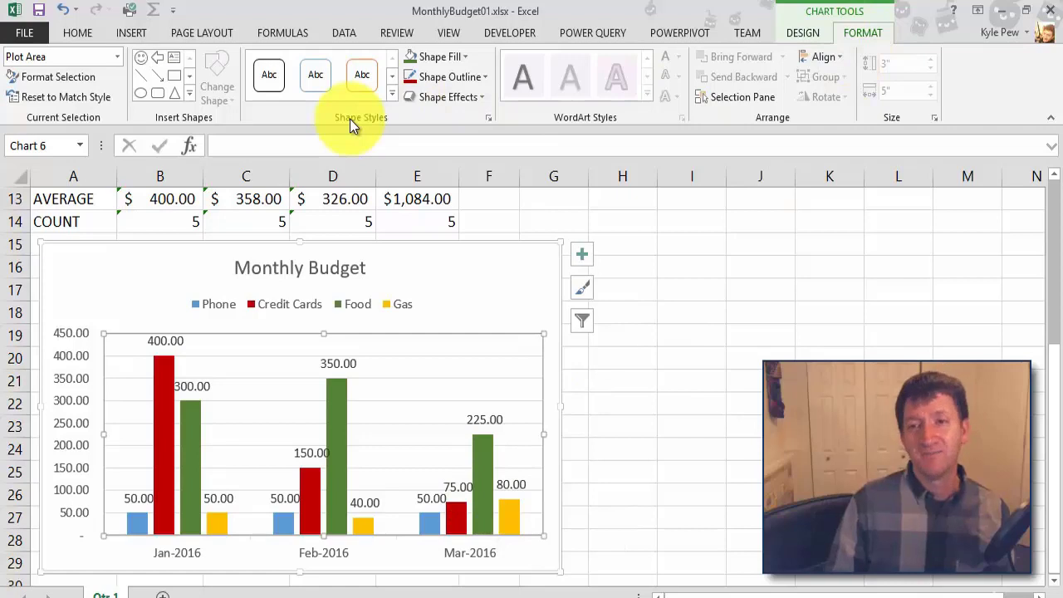
click(464, 60)
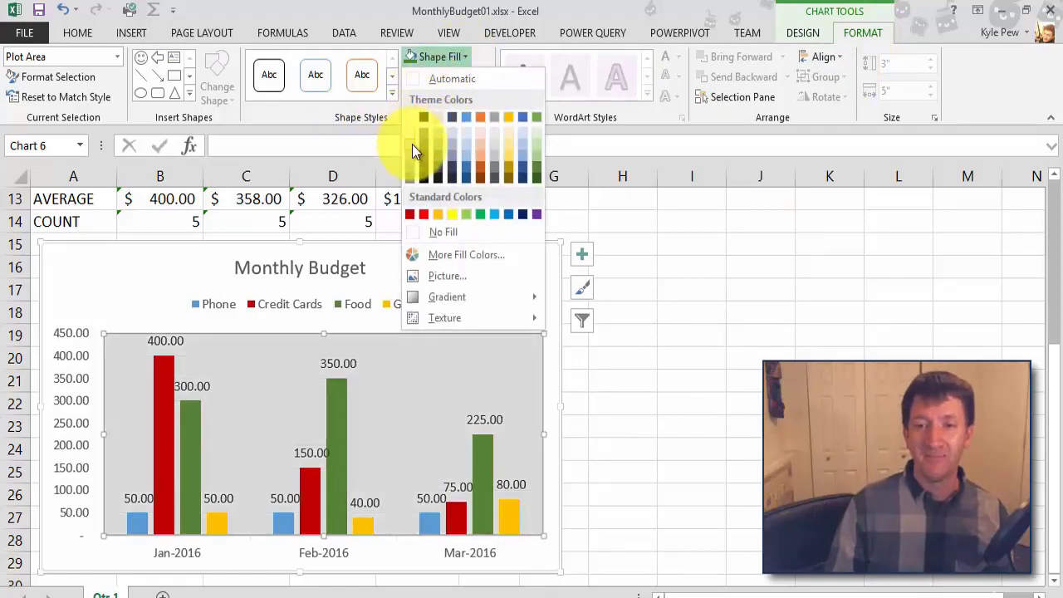
click(412, 144)
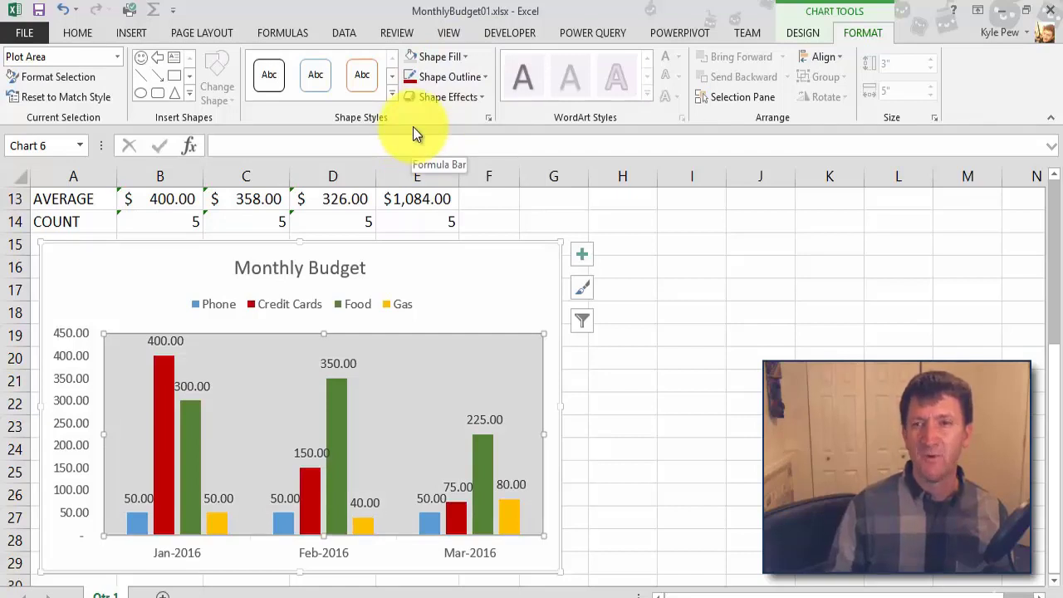
Change the plot area's fill to the lightest gray theme shade below white
click(466, 58)
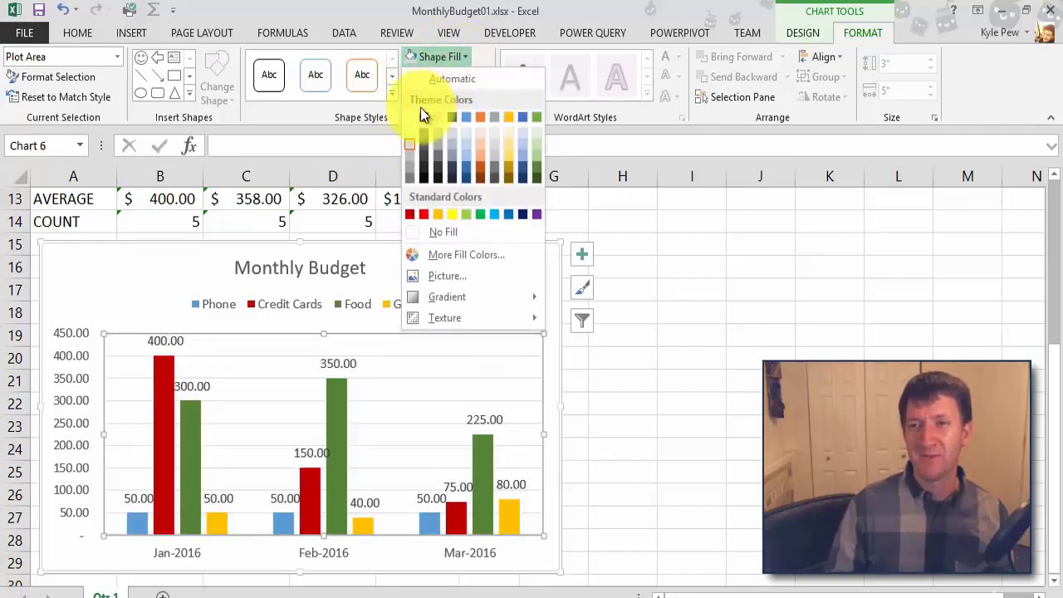
click(407, 131)
click(529, 269)
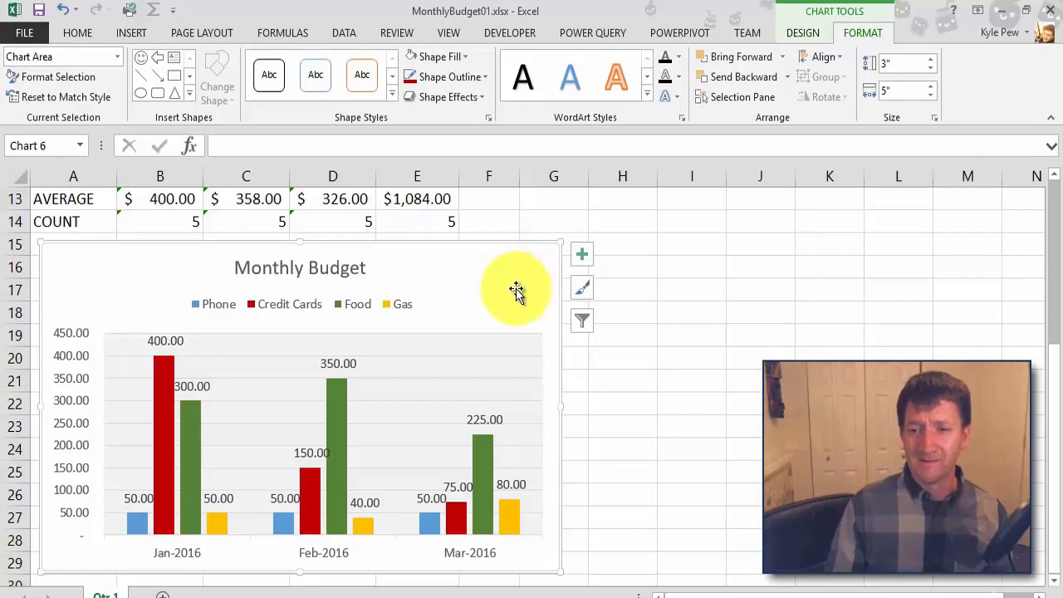
Set the chart legend's font size to 12 and make its text bold
click(266, 303)
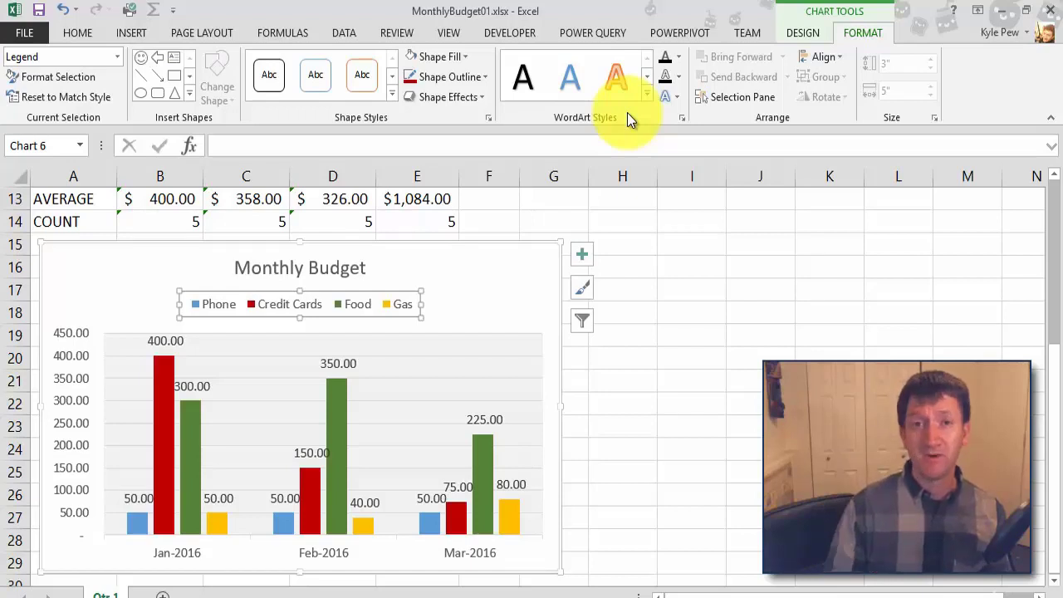
click(77, 35)
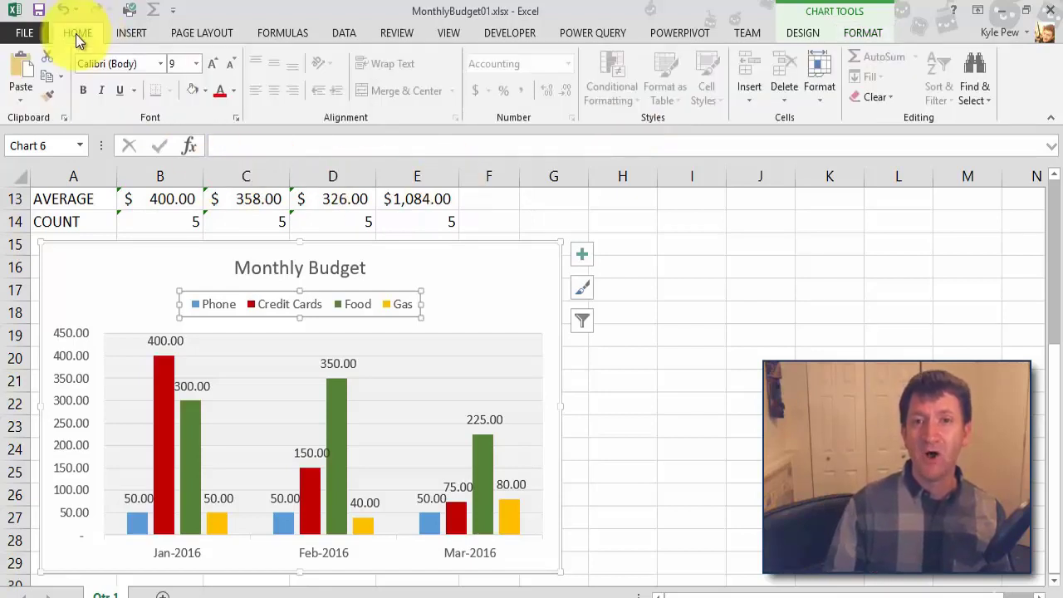
click(197, 64)
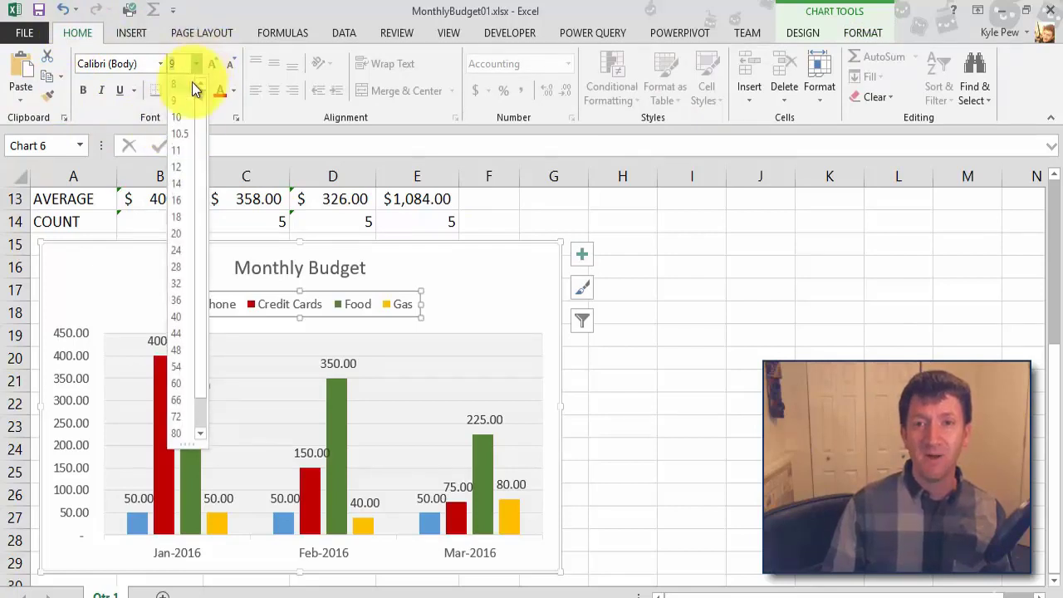
click(178, 167)
click(83, 90)
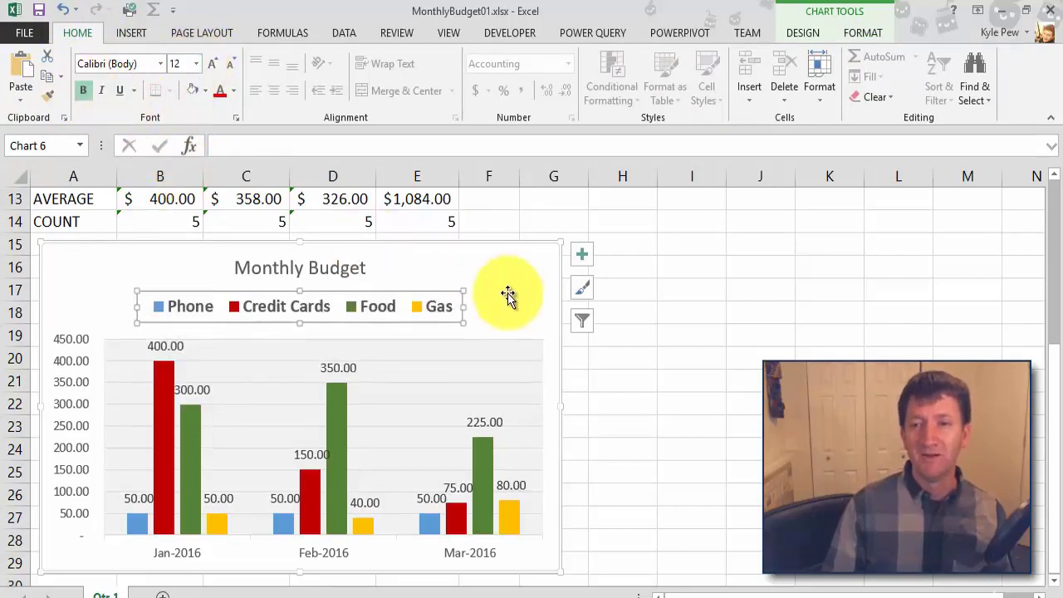
click(525, 265)
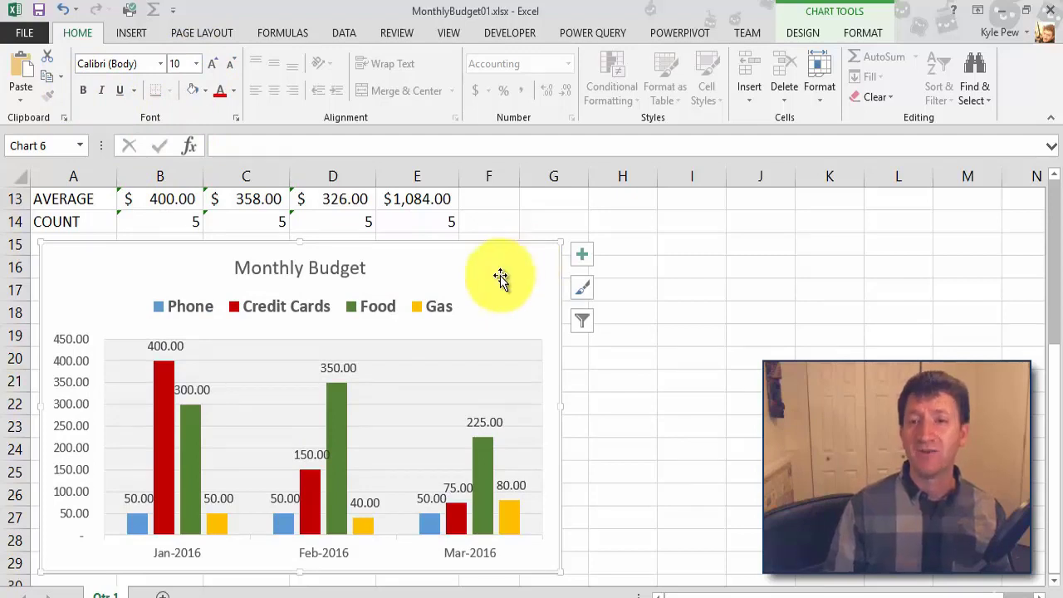
Enlarge the Monthly Budget chart title to font size 20 and make it bold
click(355, 269)
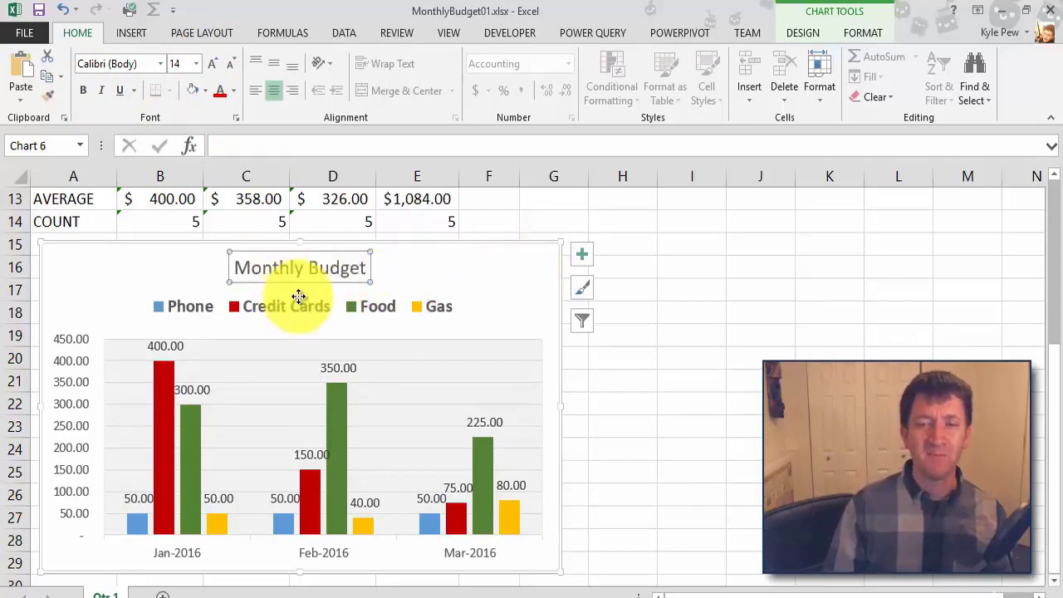
click(212, 64)
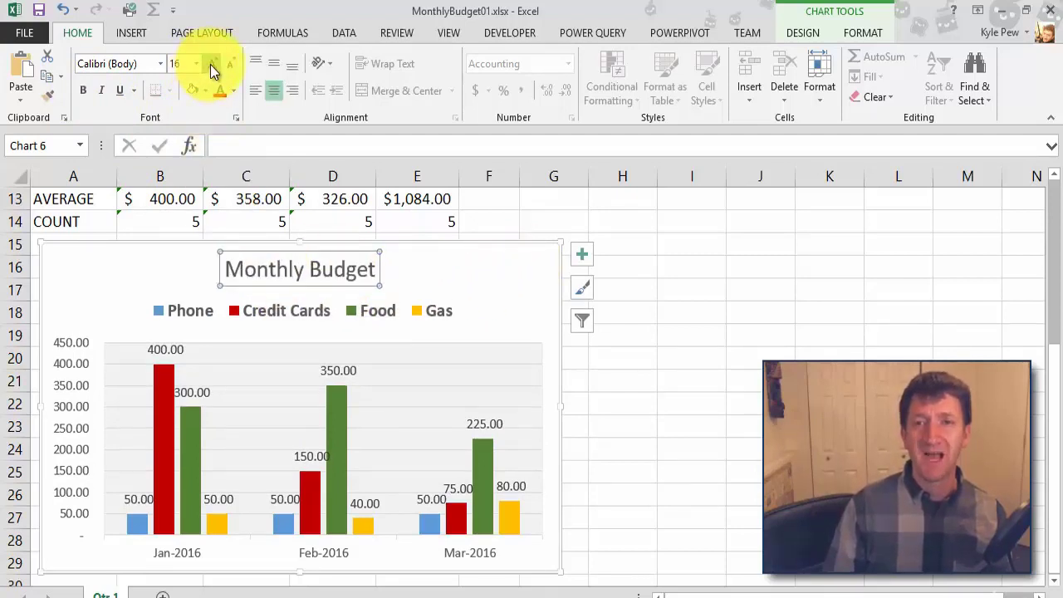
click(212, 64)
click(211, 64)
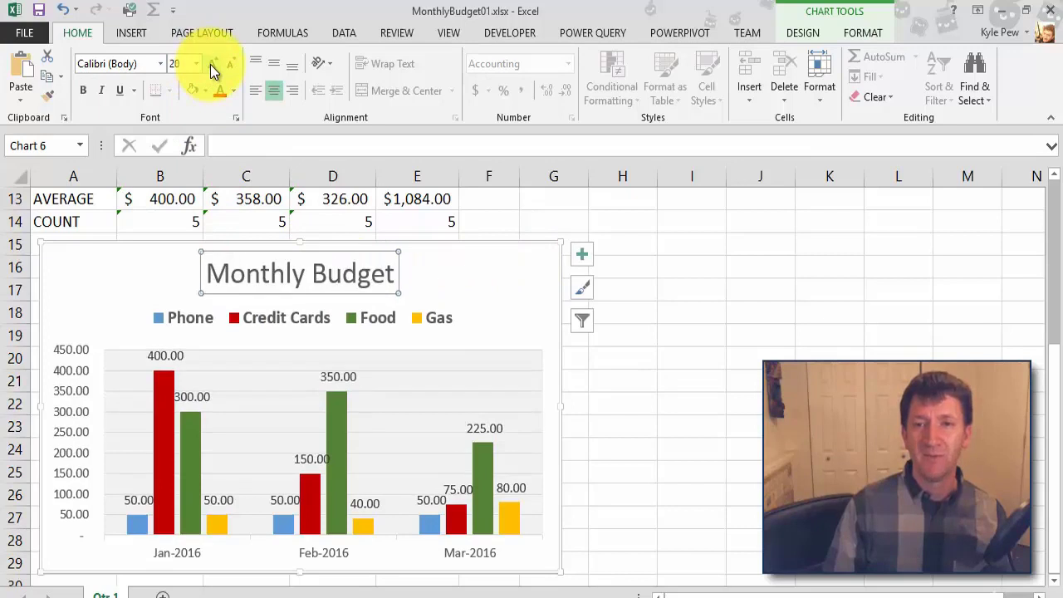
click(89, 88)
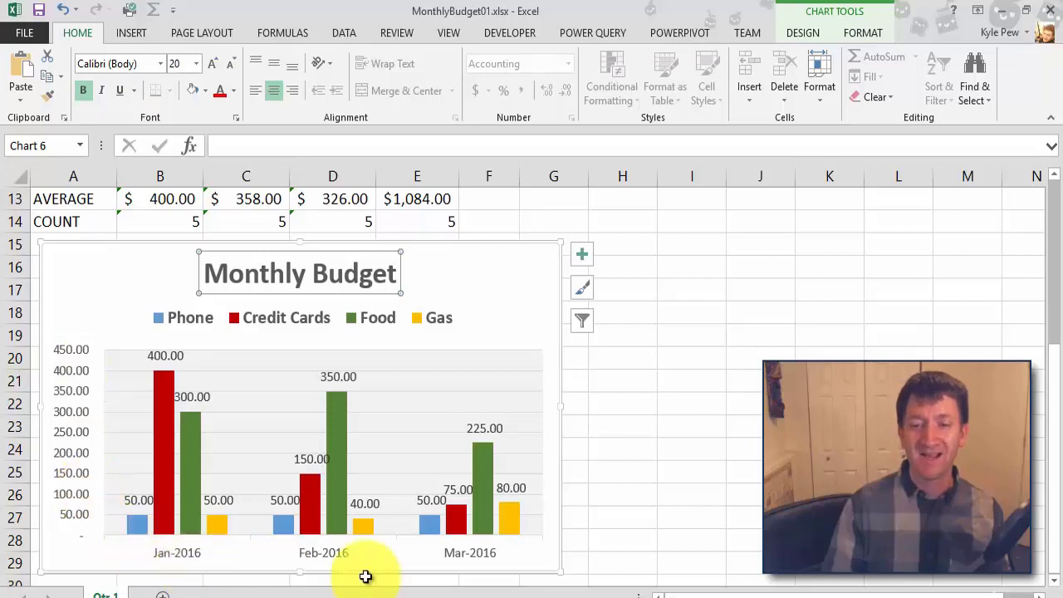
Make the month labels on the horizontal axis and the amounts on the vertical axis bold
click(331, 551)
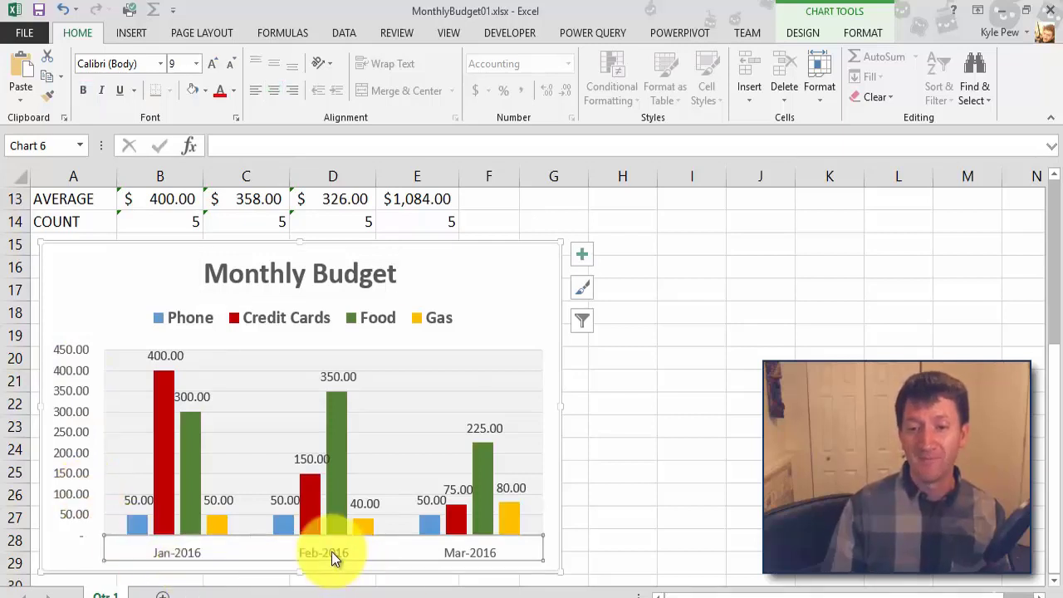
click(83, 90)
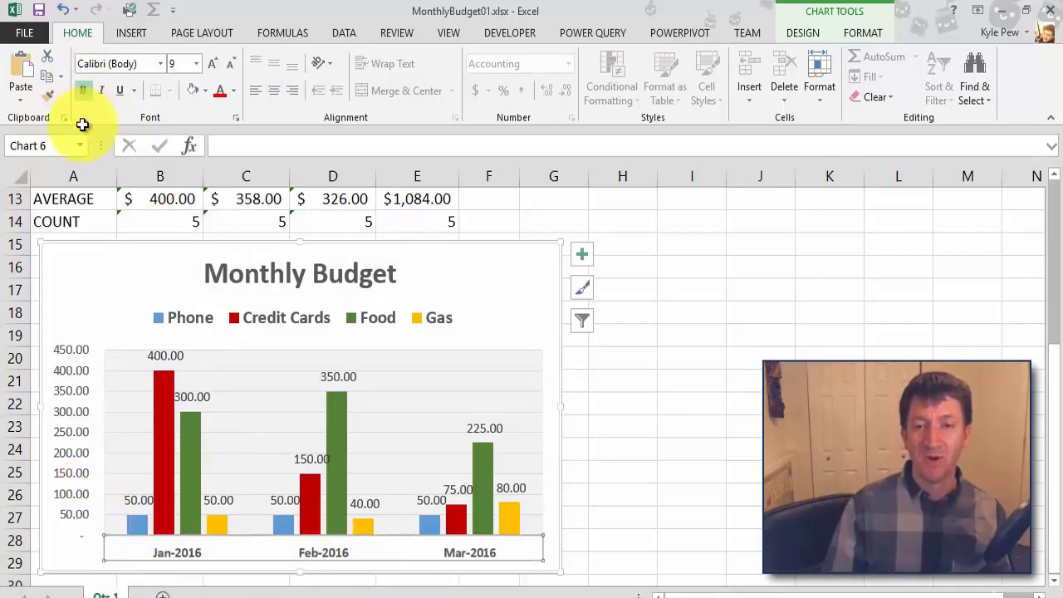
click(78, 353)
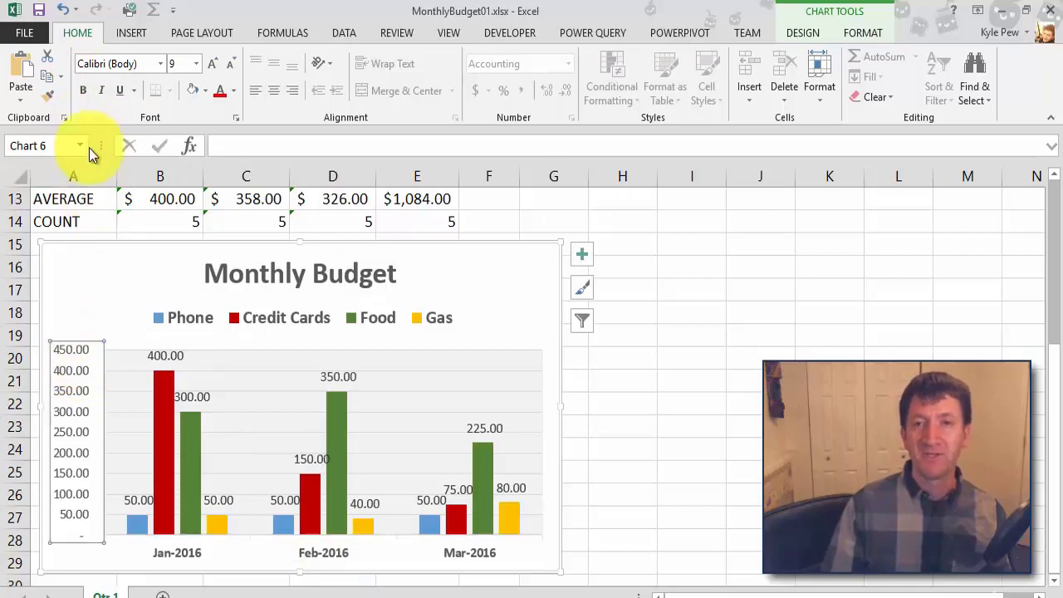
click(86, 90)
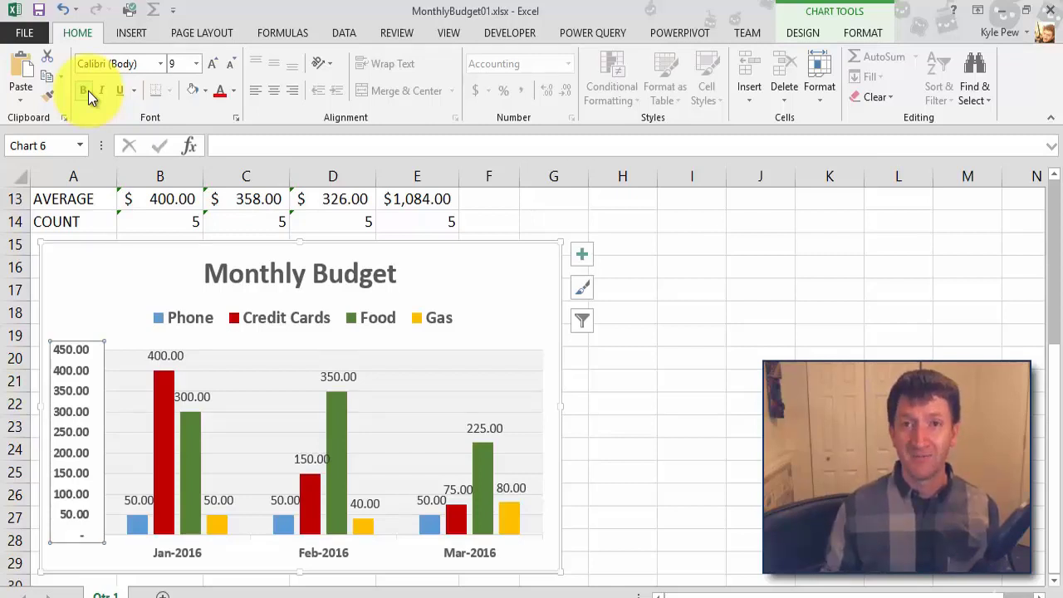
click(817, 32)
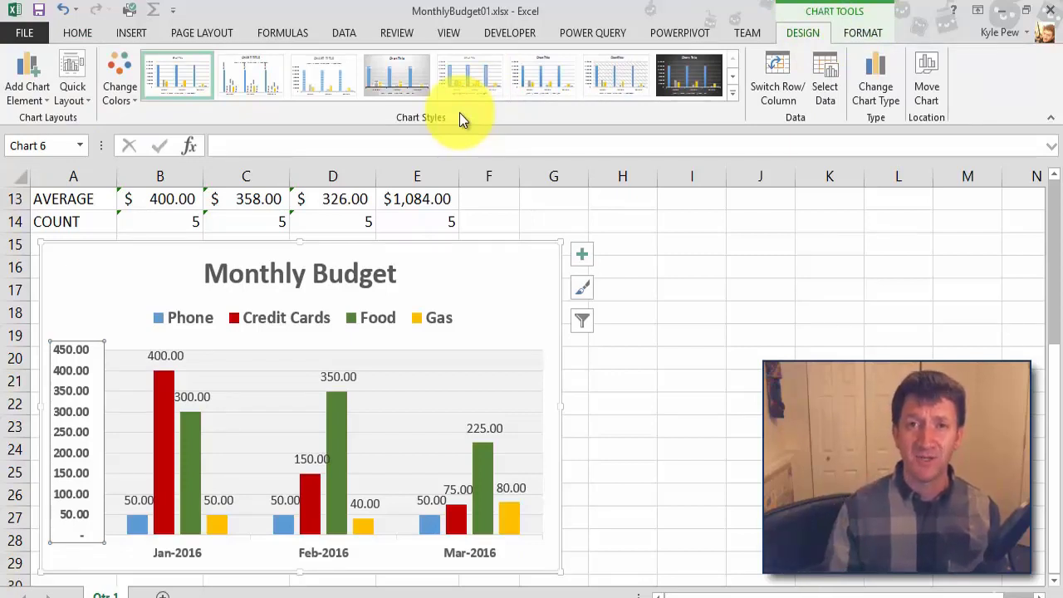
click(845, 36)
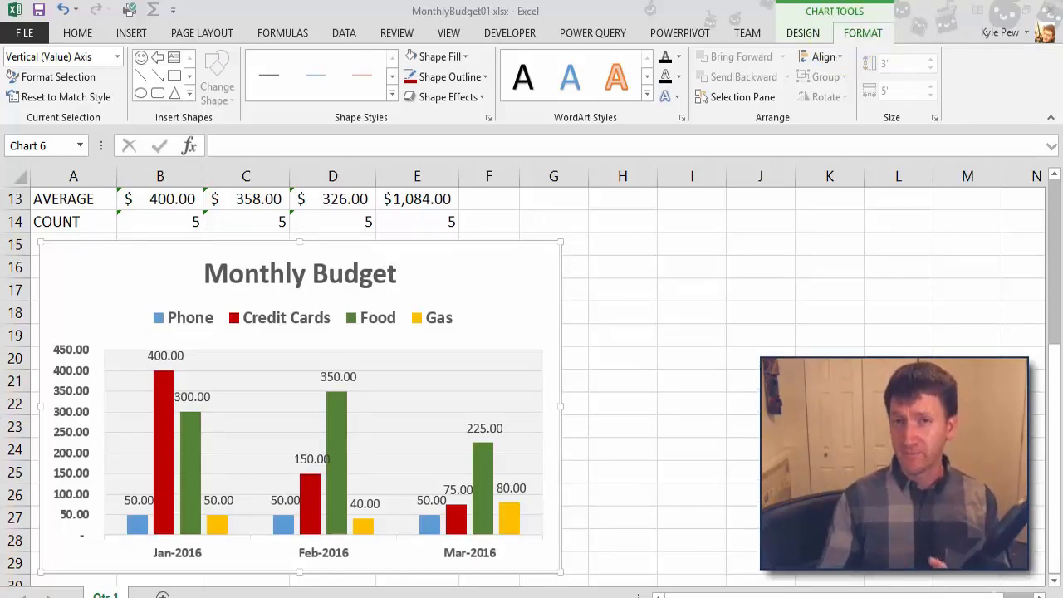
scroll(141, 304, up, 4)
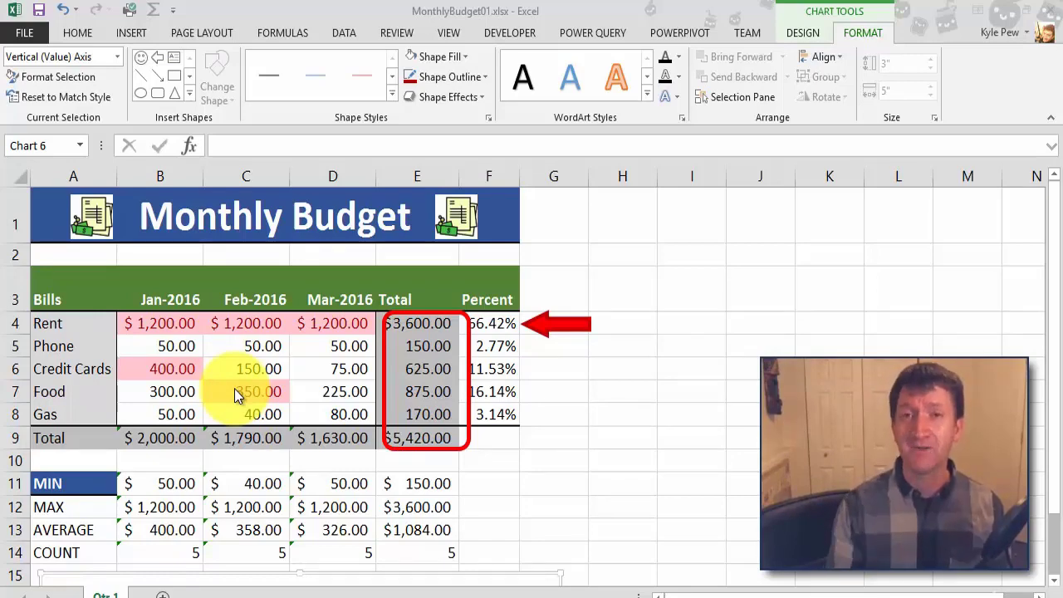
scroll(332, 405, down, 5)
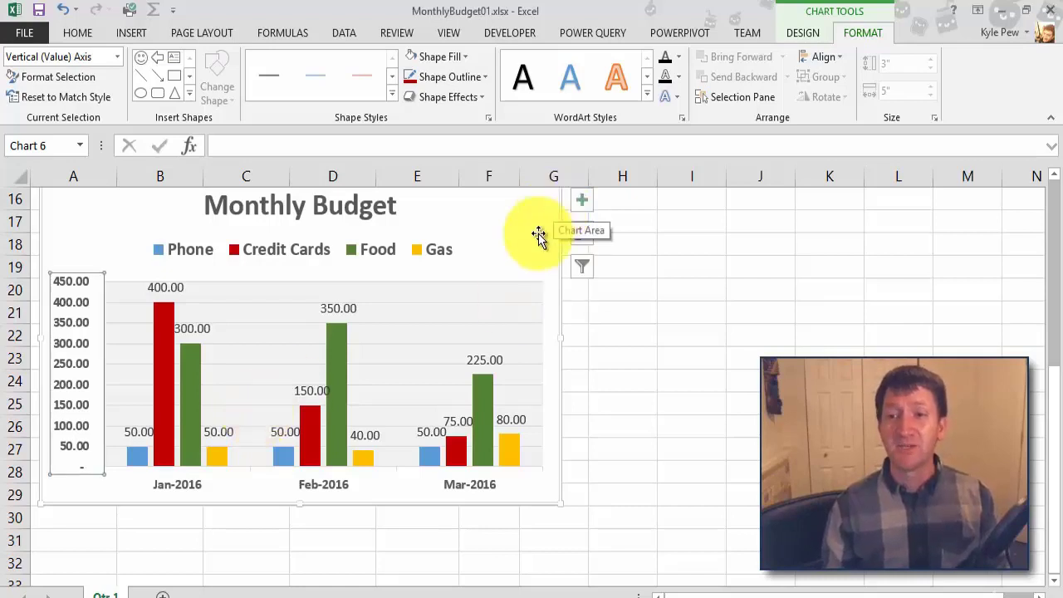
scroll(538, 235, up, 1)
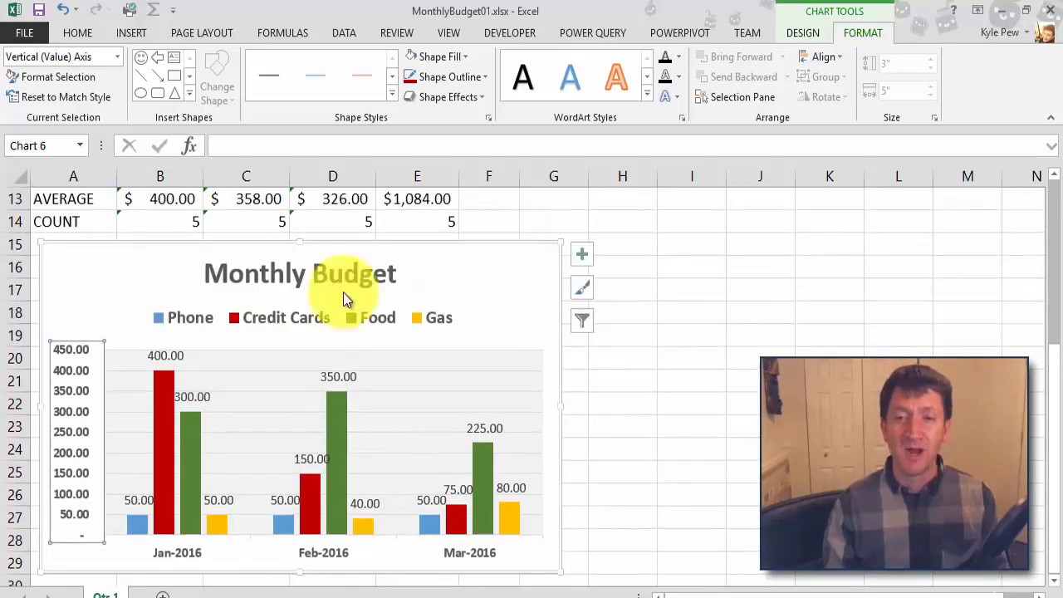
Move the chart to a new sheet named Monthly Budget Chart
click(538, 264)
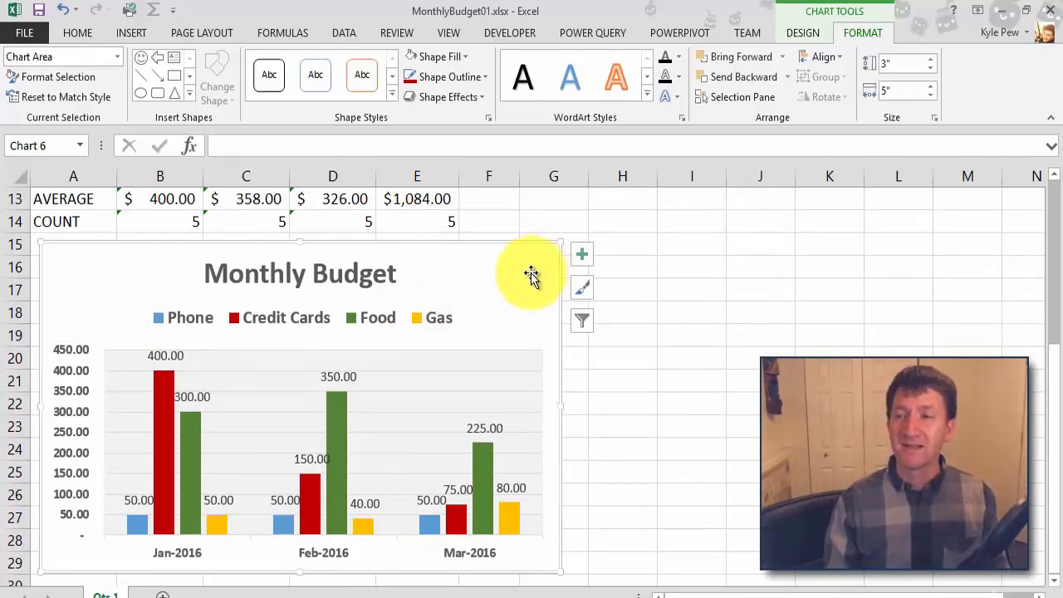
click(789, 37)
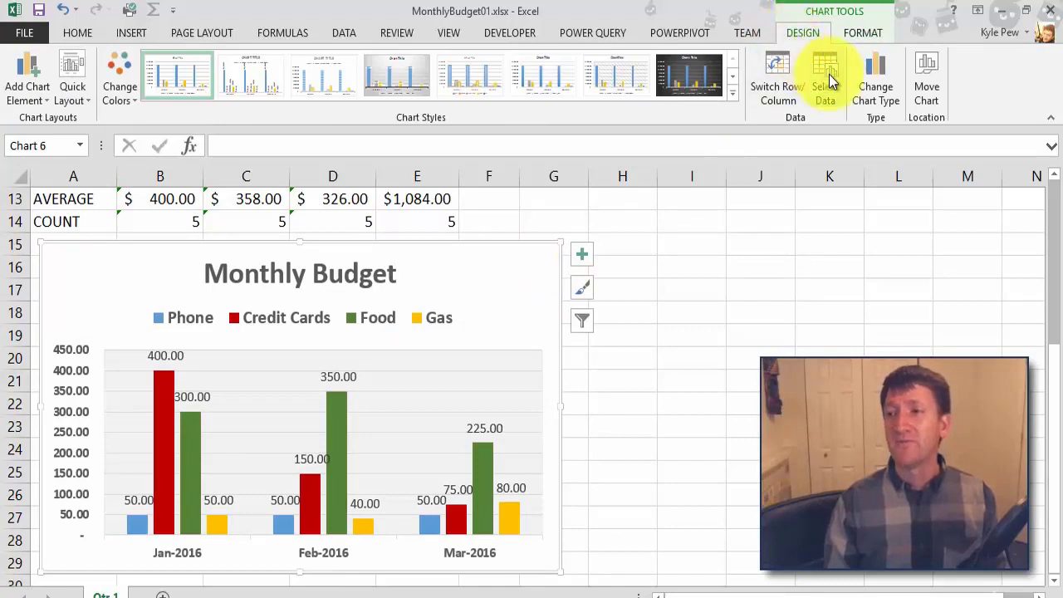
click(926, 93)
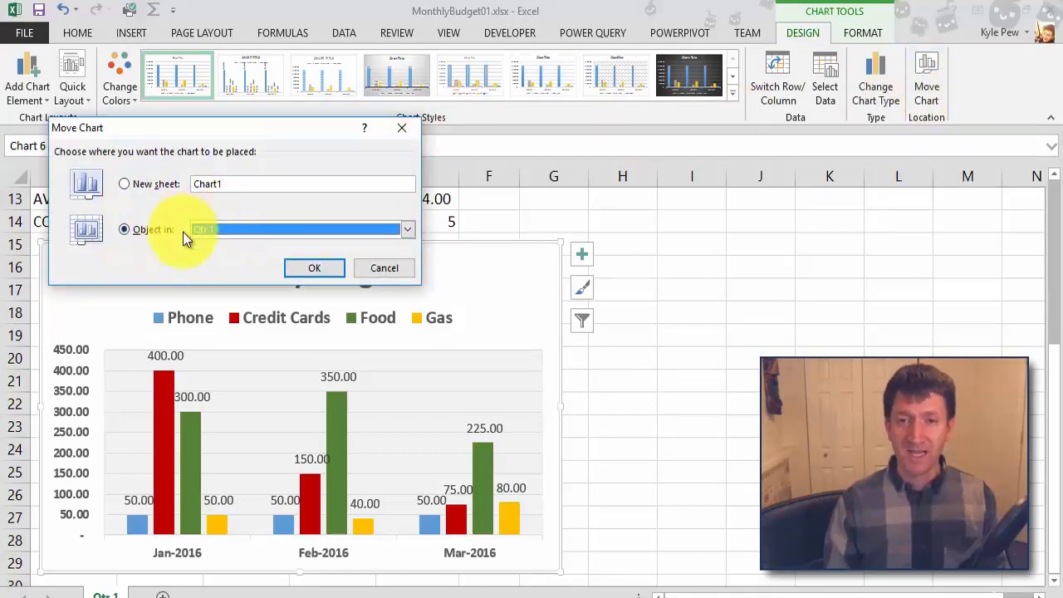
click(124, 185)
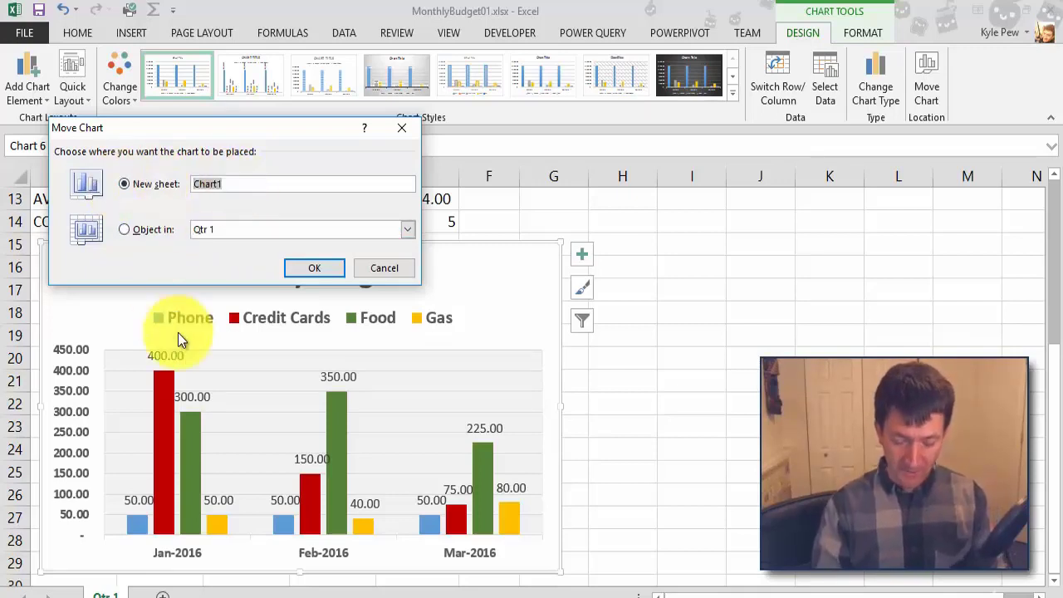
text(Monthly Bu)
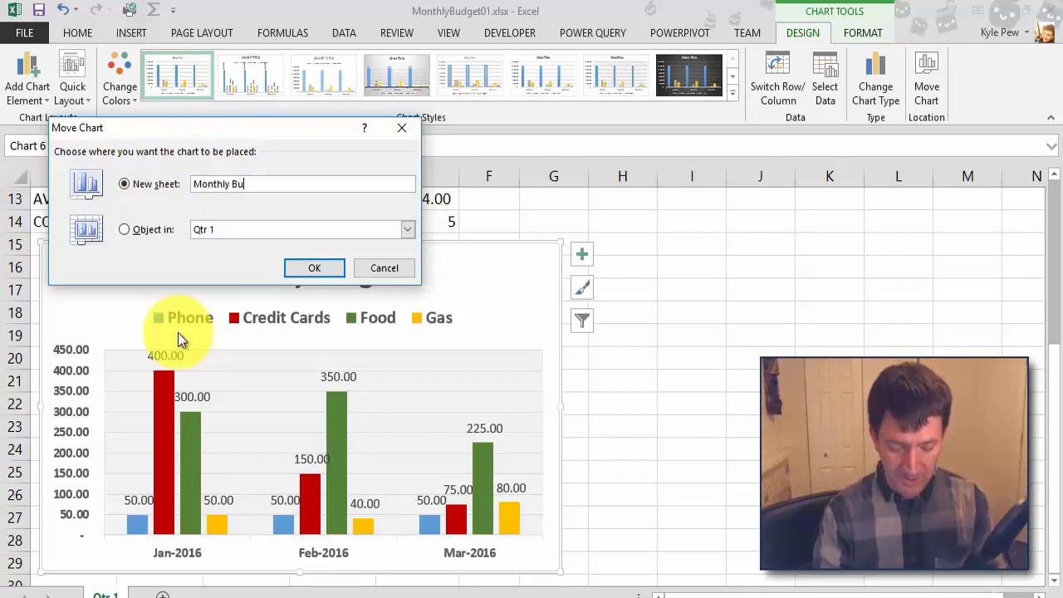
text(dget Chart)
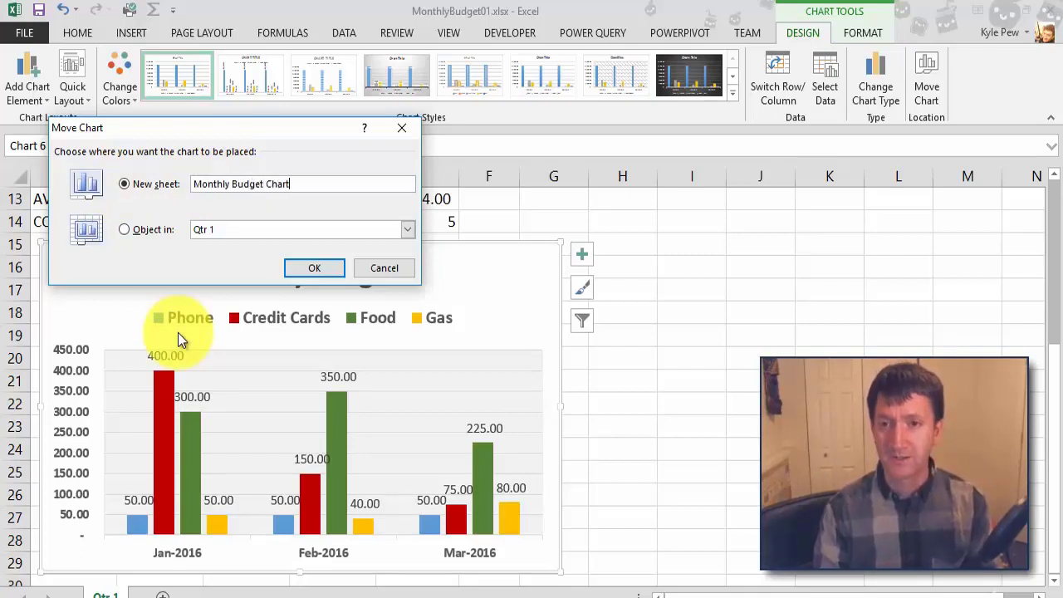
click(305, 266)
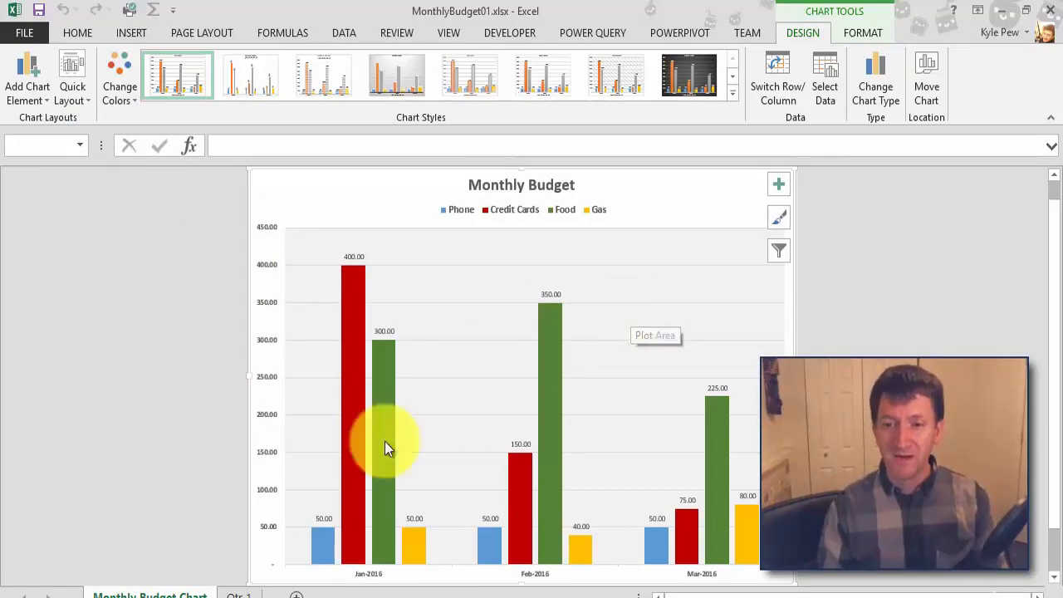
Increase the Phone series data labels to font size 12 and make them bold
click(324, 516)
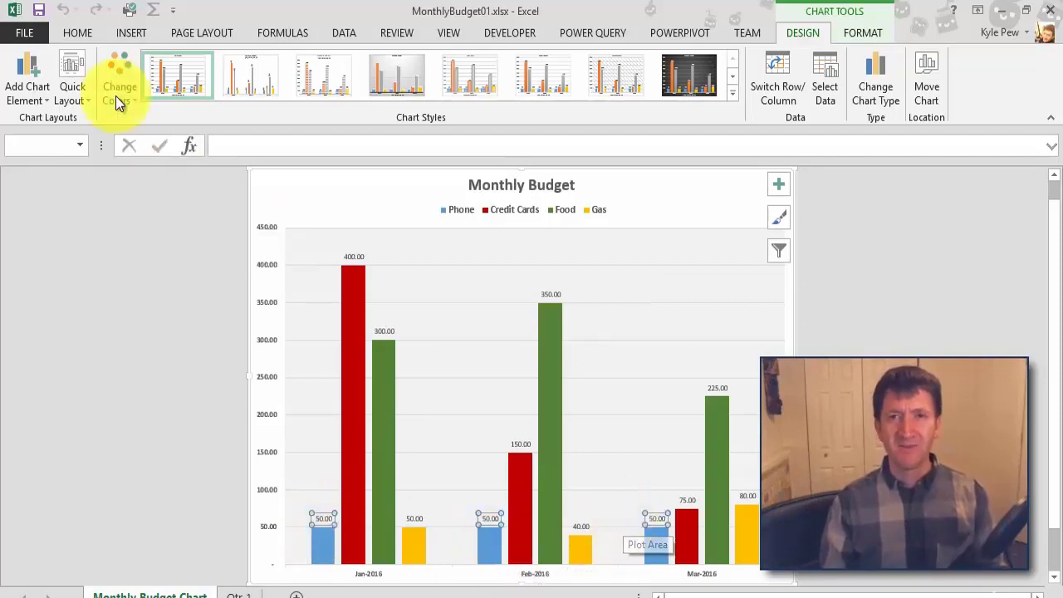
click(83, 37)
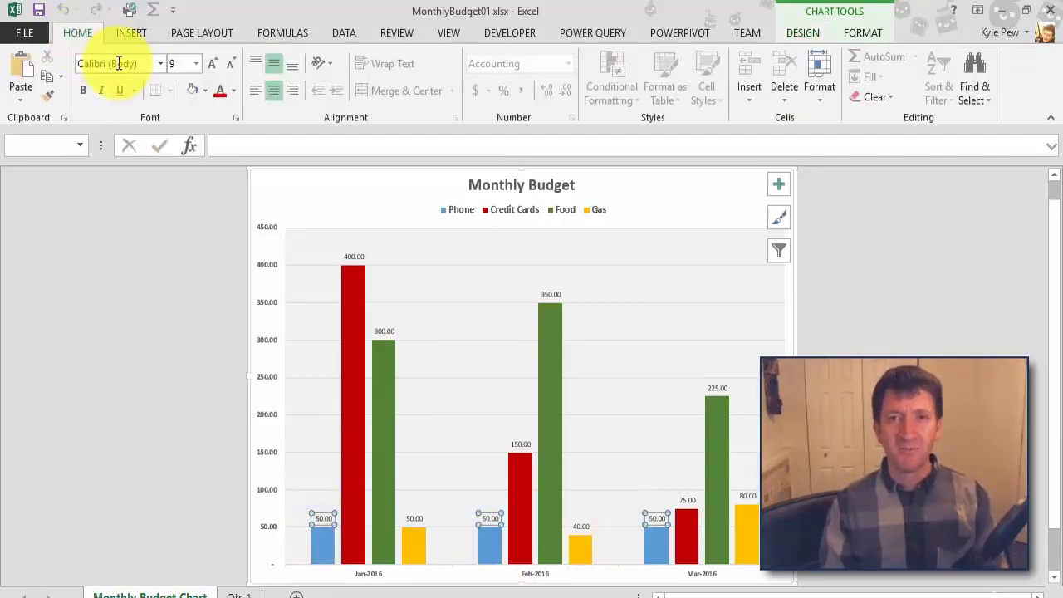
click(209, 63)
click(209, 62)
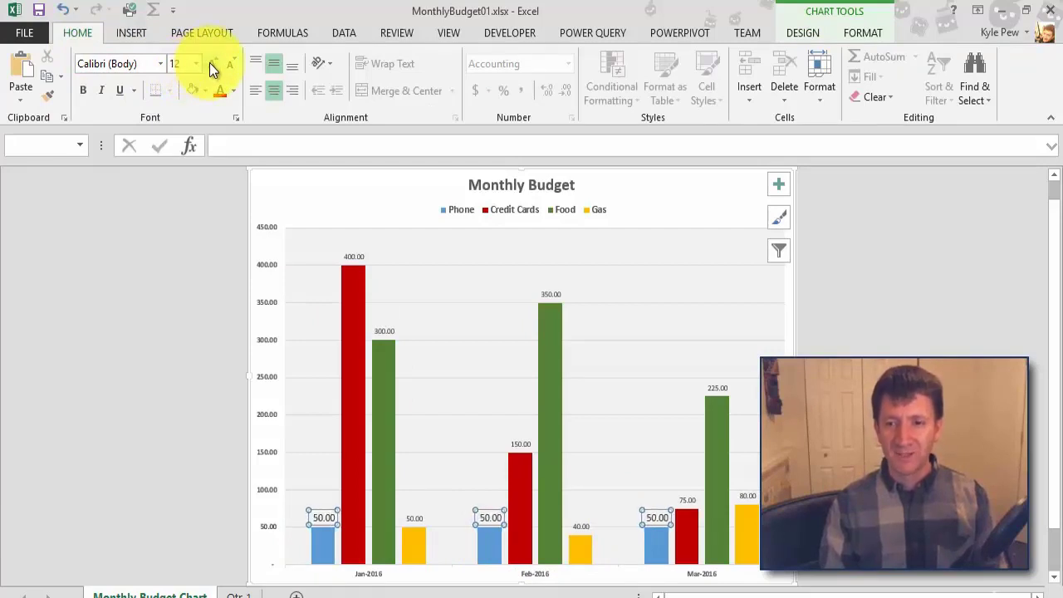
click(85, 89)
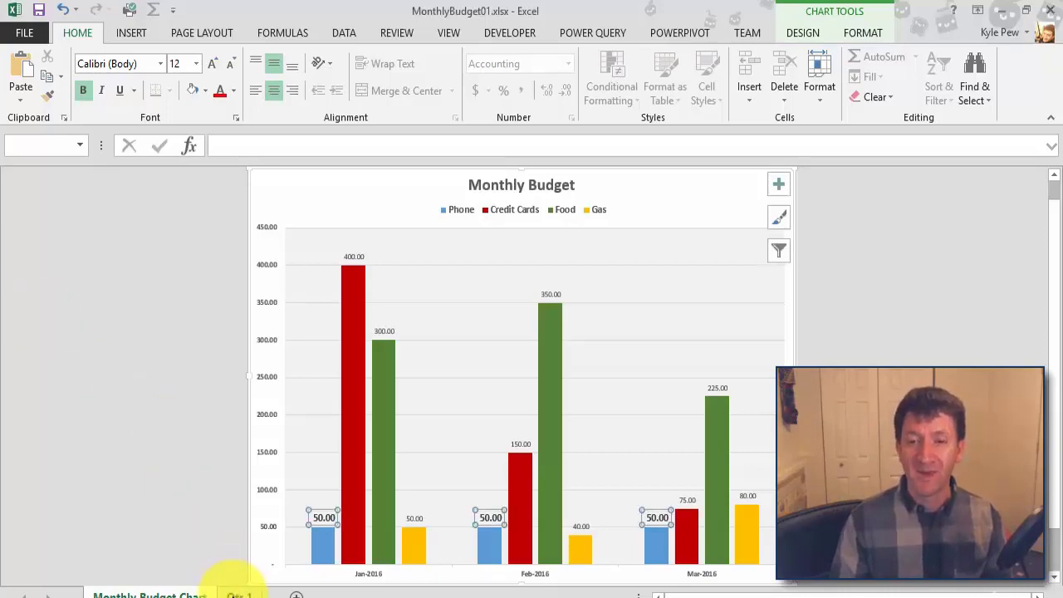
Insert a 2-D pie chart from the bills and monthly amounts in A3:D8 on the Qtr 1 sheet
click(238, 593)
scroll(170, 414, up, 2)
scroll(170, 415, up, 2)
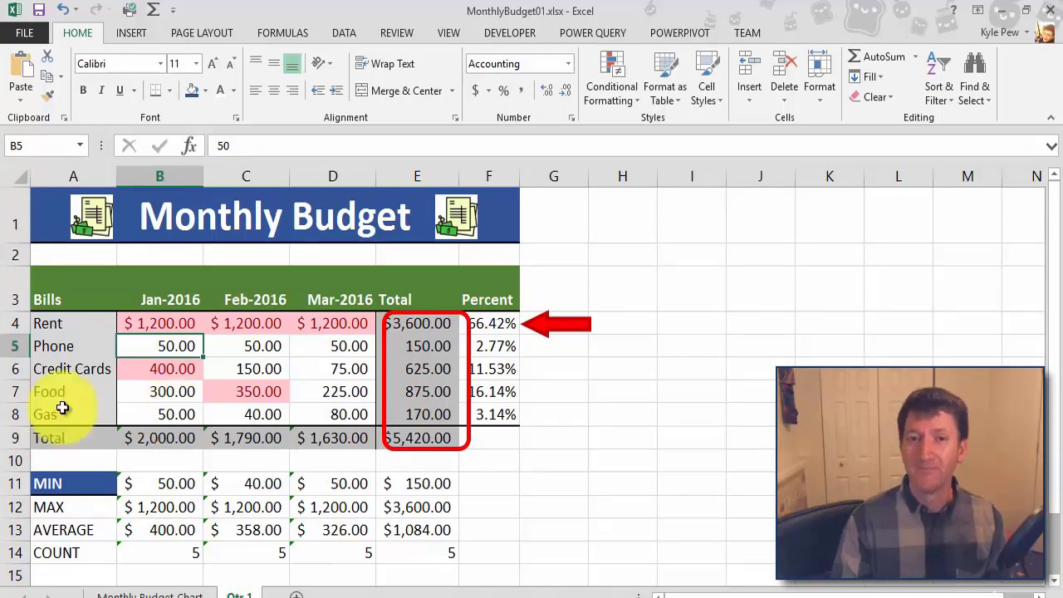
click(74, 292)
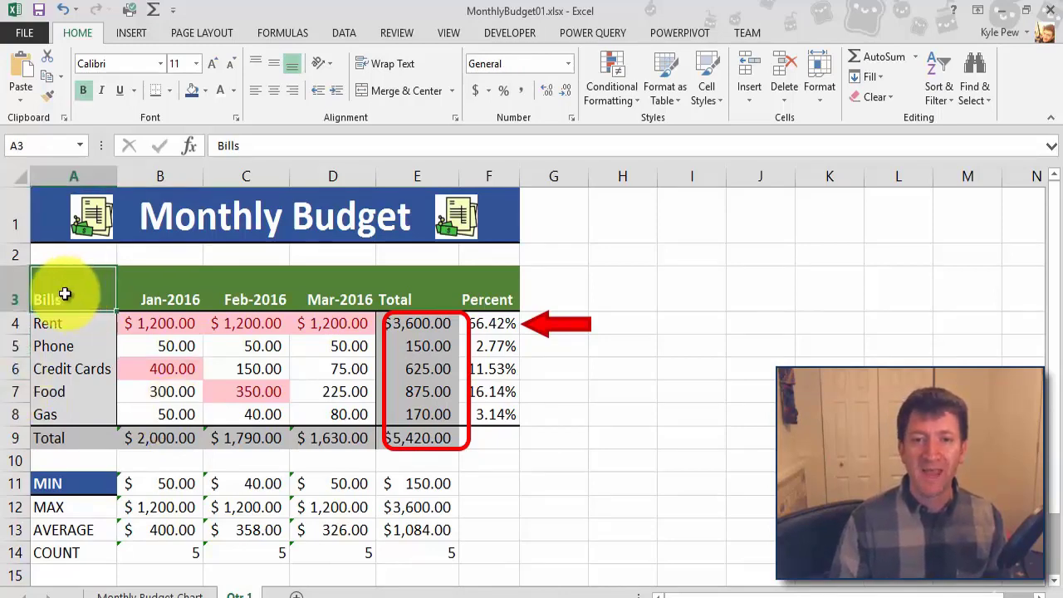
drag(65, 293, 308, 411)
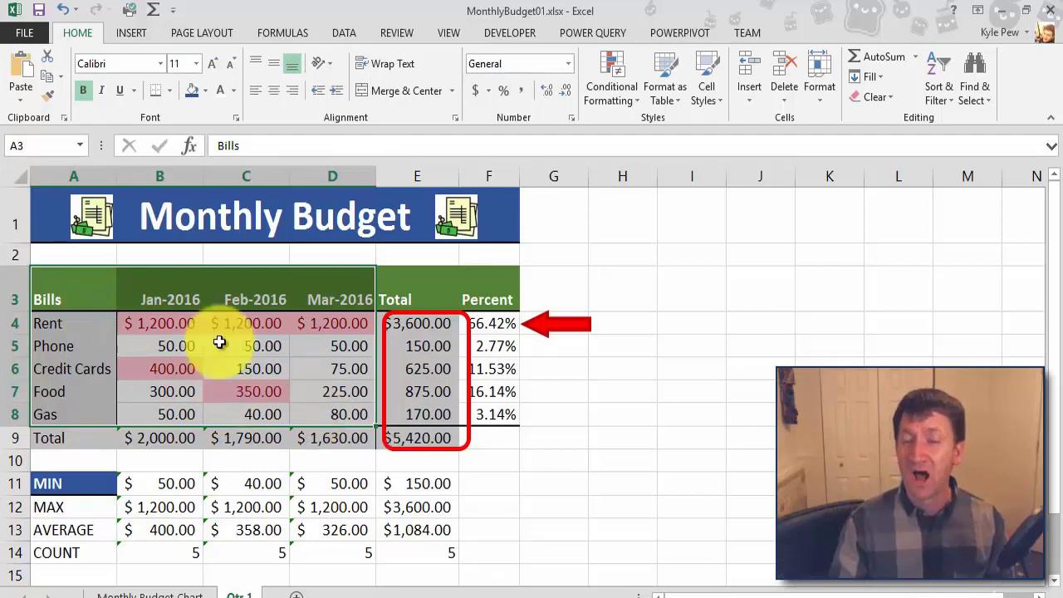
click(137, 35)
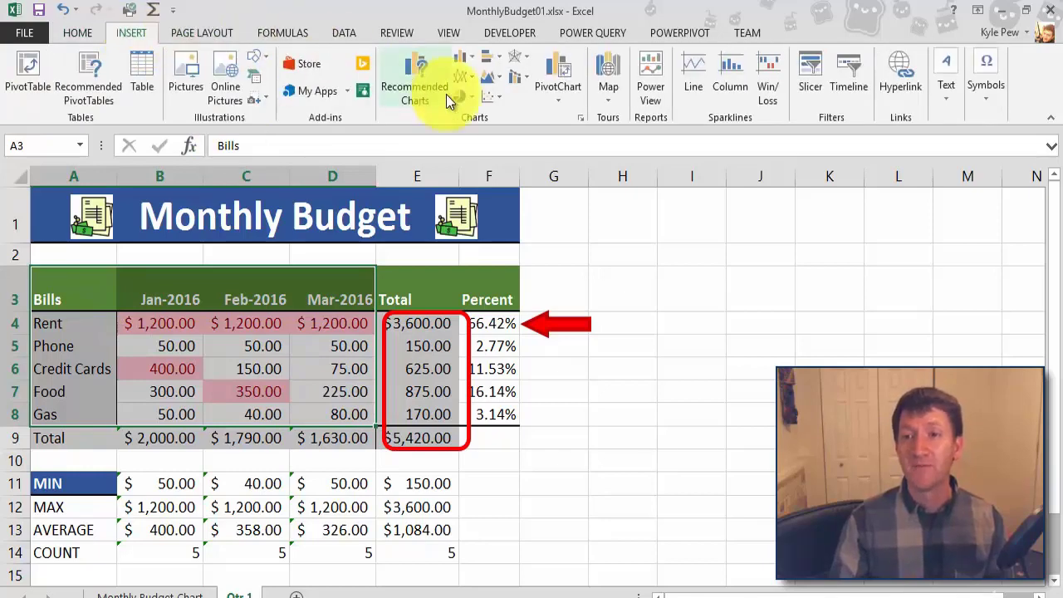
click(472, 94)
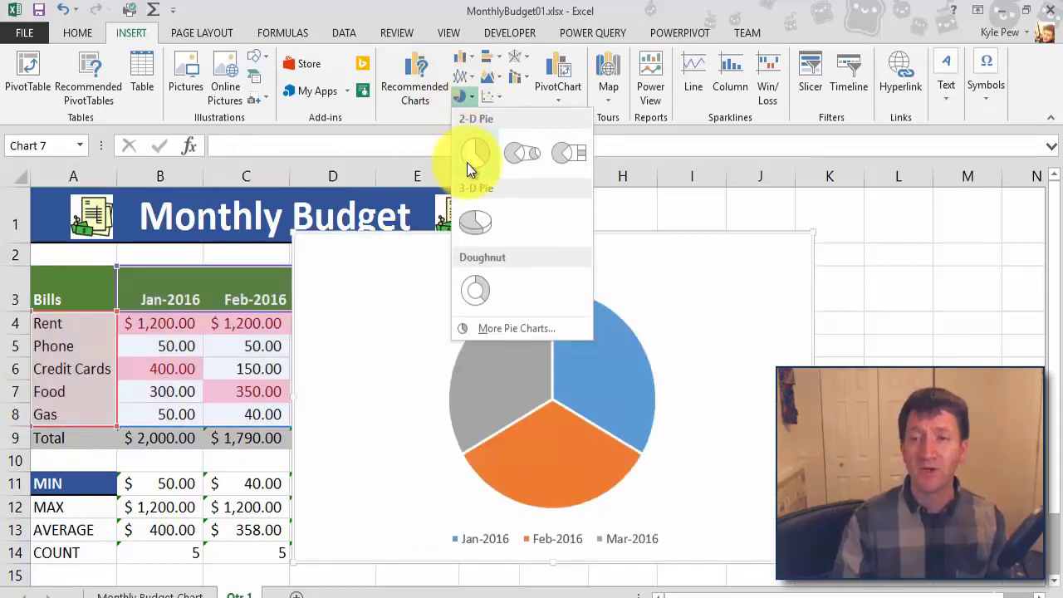
click(467, 162)
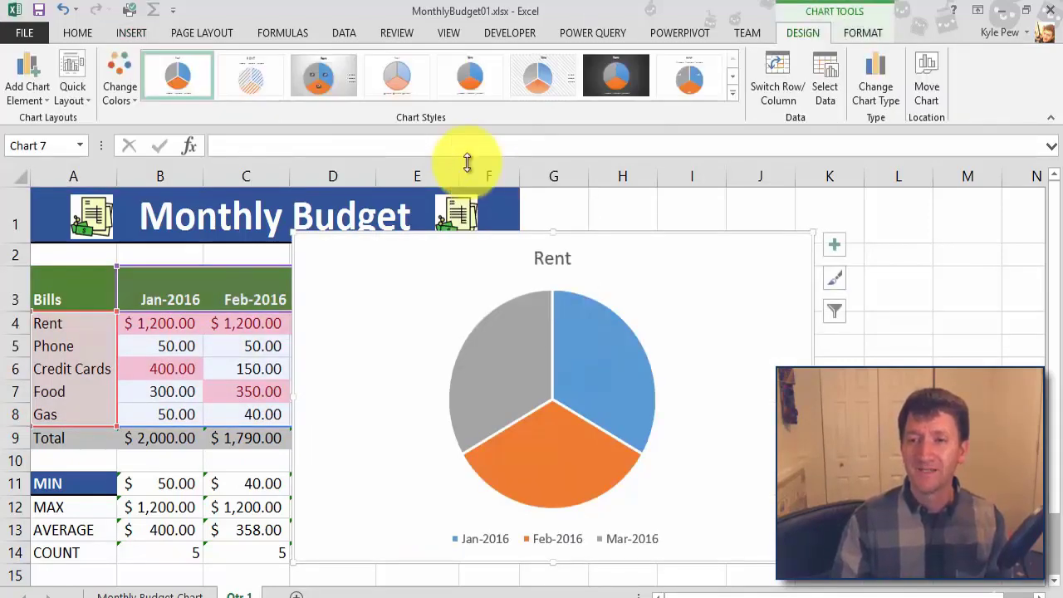
Move the pie chart below the budget data so that it starts at about row 15
drag(371, 264, 136, 379)
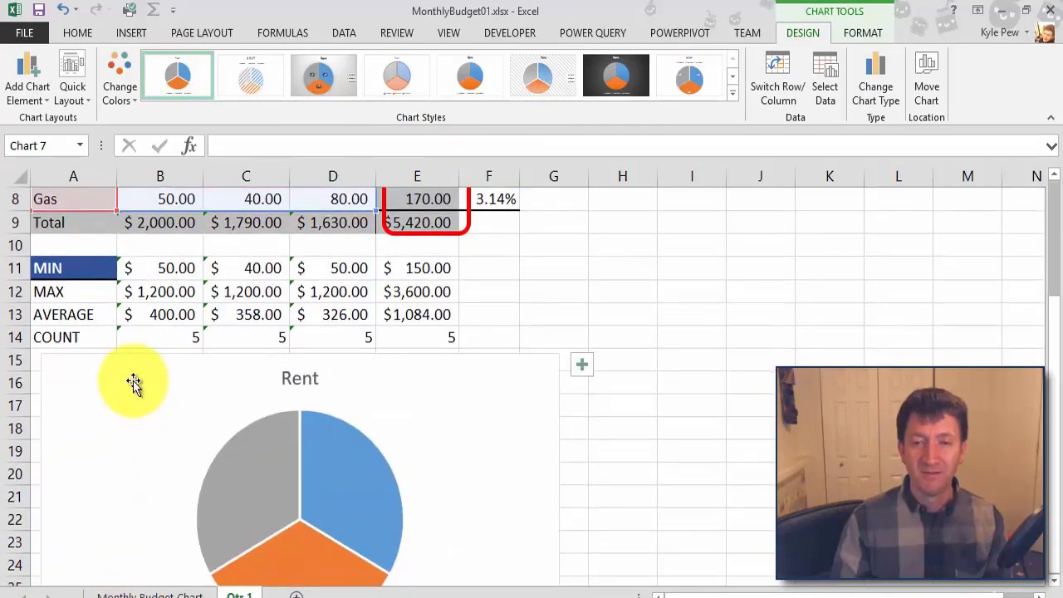
scroll(490, 394, down, 1)
scroll(490, 393, down, 1)
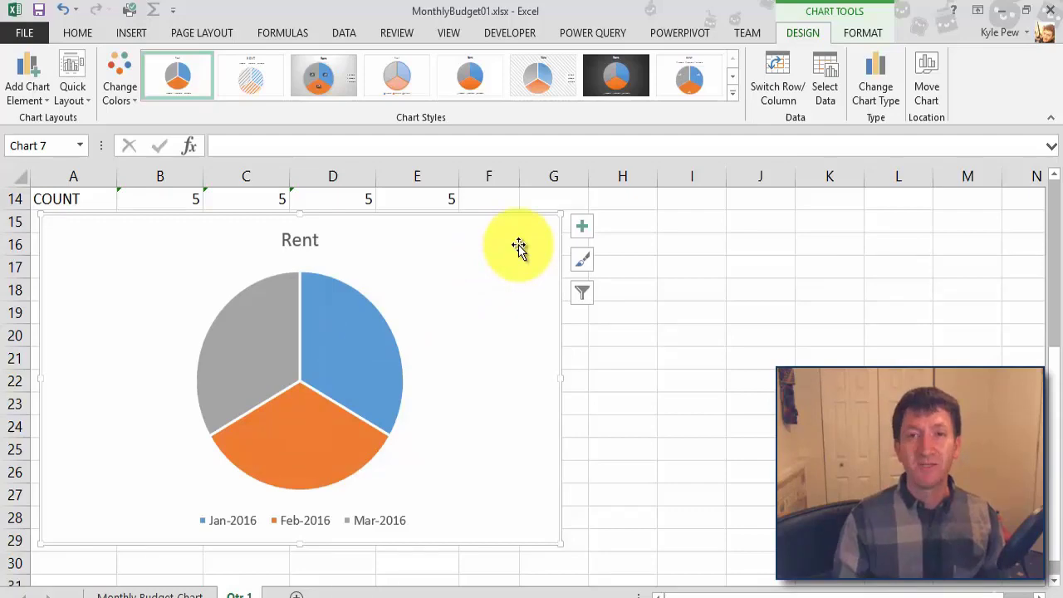
Limit the pie chart's data range to the Feb-2016 column and switch its rows and columns to plot the bills
scroll(409, 243, up, 4)
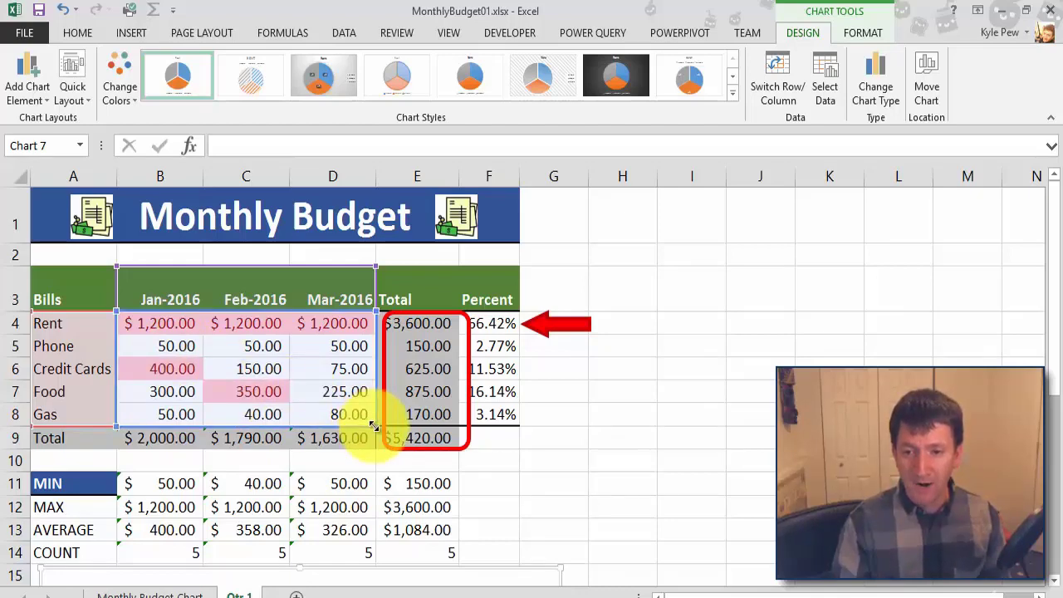
drag(376, 426, 289, 426)
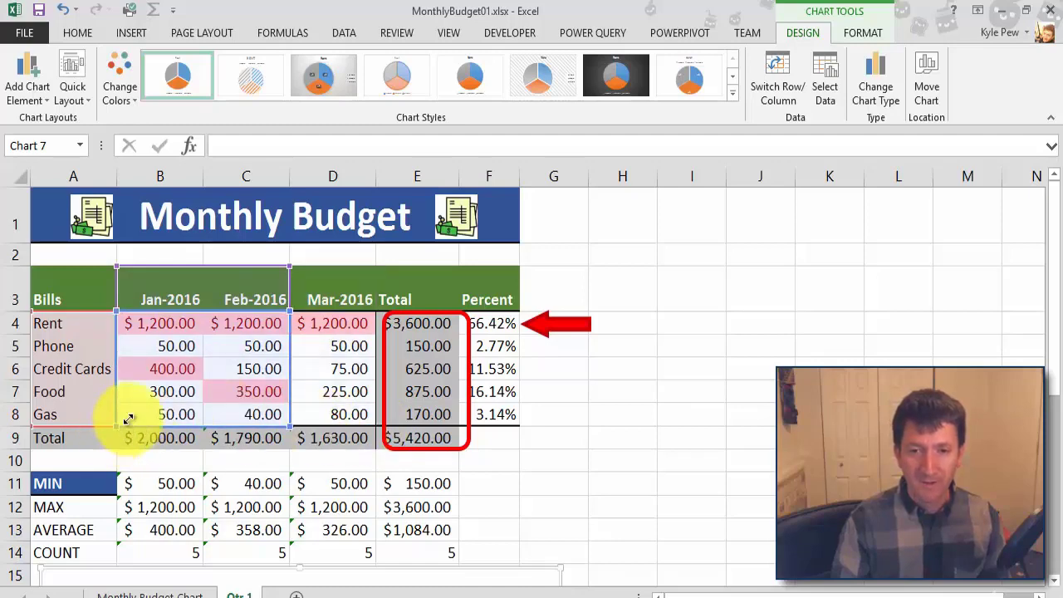
drag(129, 417, 167, 407)
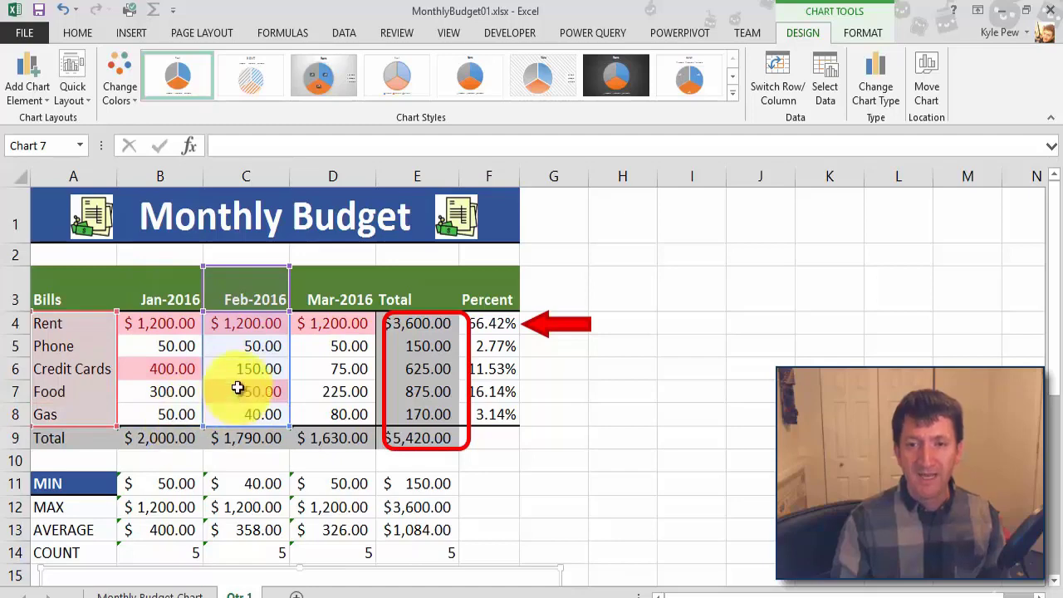
scroll(238, 386, down, 4)
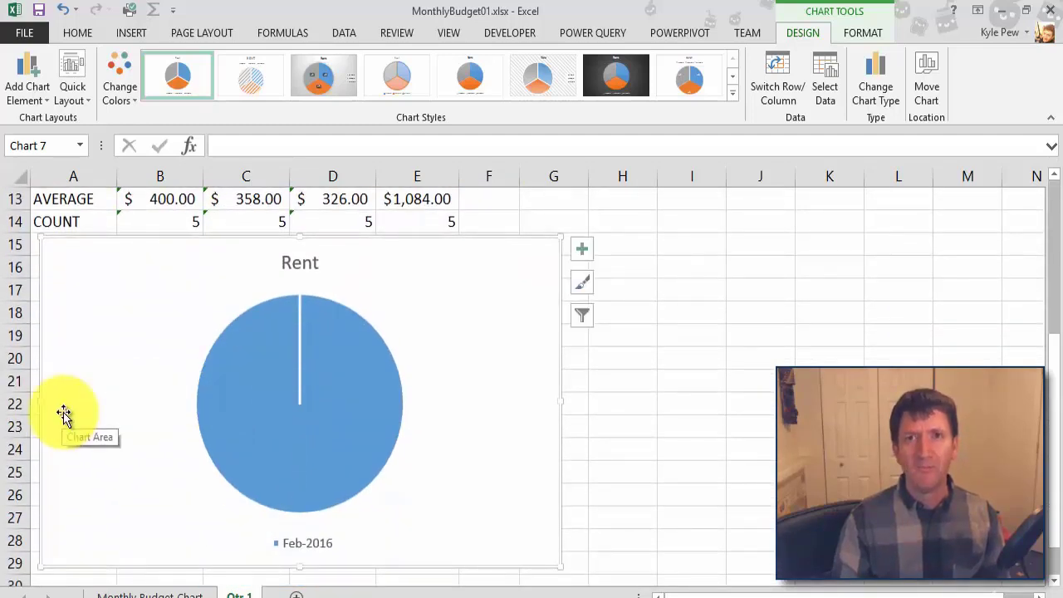
mouse_move(231, 405)
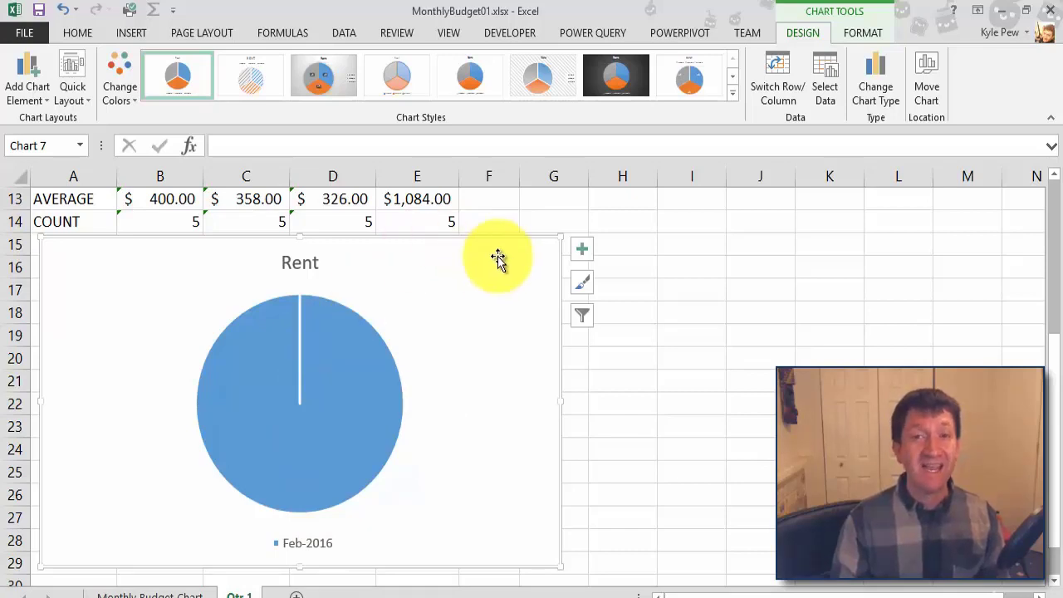
click(779, 93)
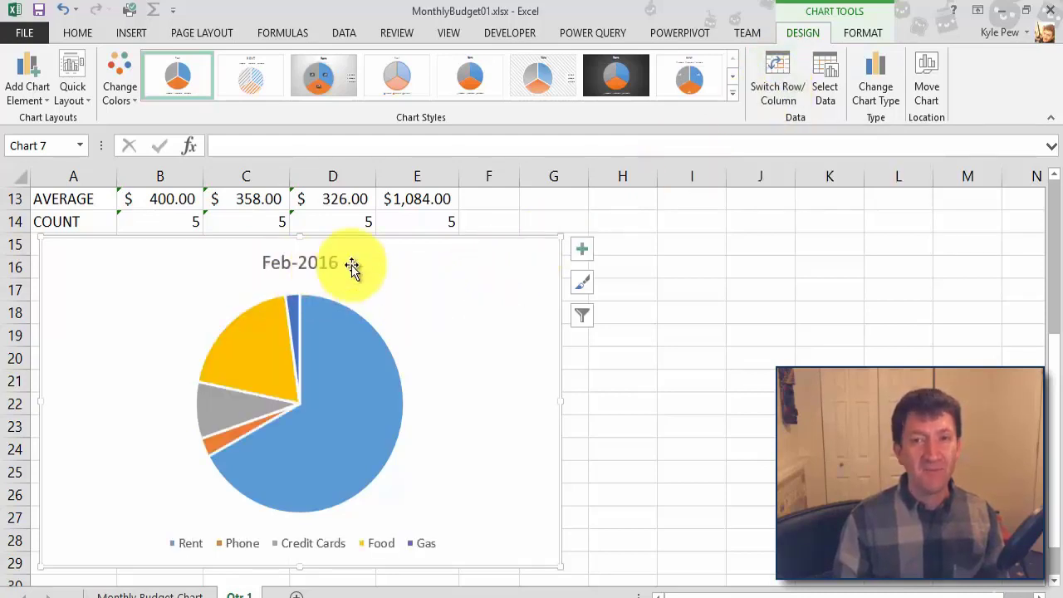
mouse_move(340, 449)
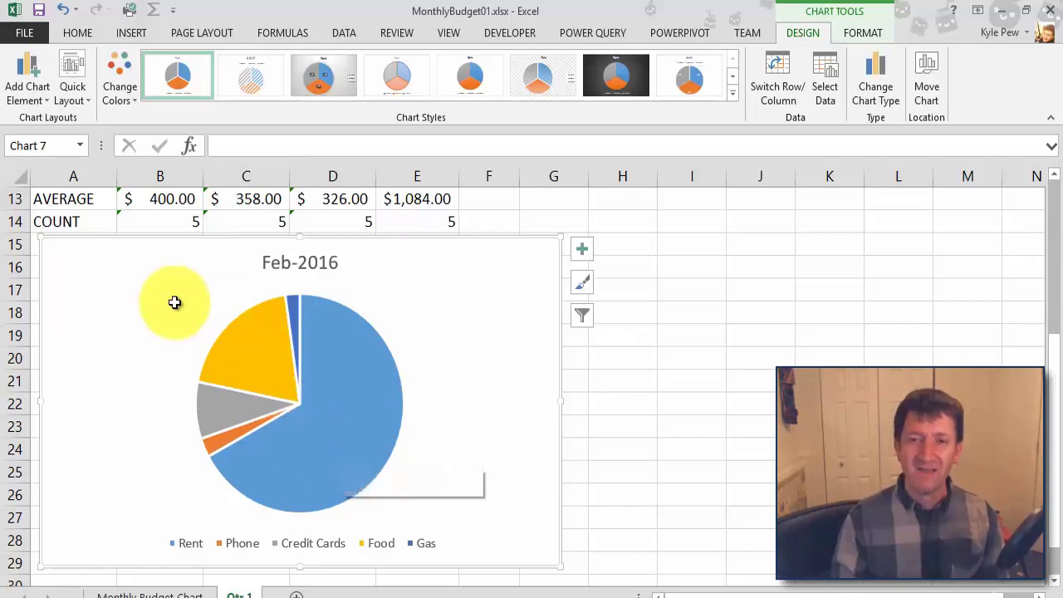
Narrow the pie chart's data range to the Credit Cards amount for Feb-2016
scroll(174, 301, up, 4)
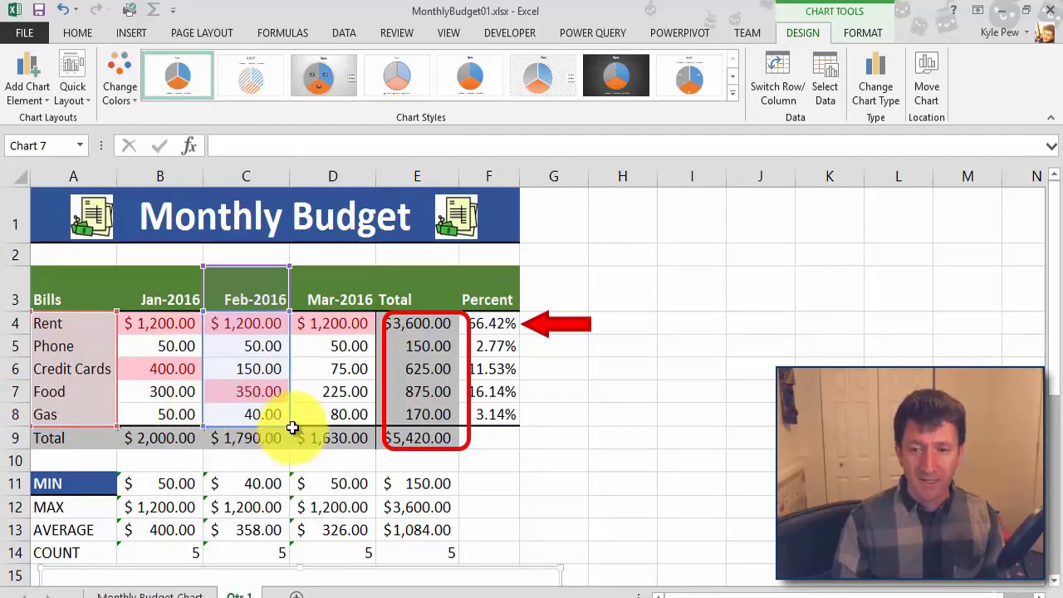
drag(286, 425, 284, 365)
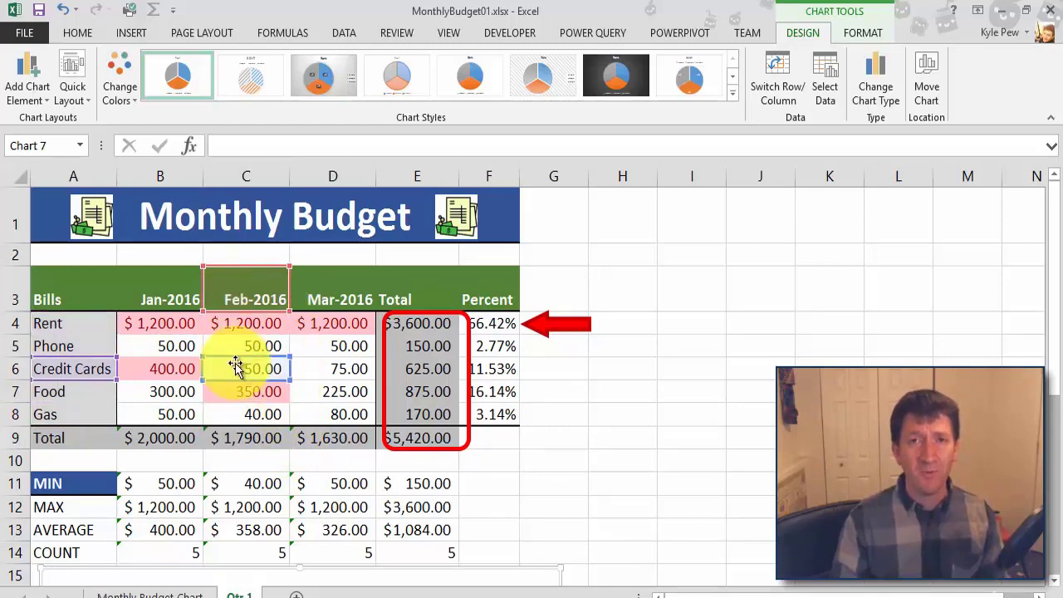
scroll(282, 471, down, 1)
scroll(283, 470, down, 3)
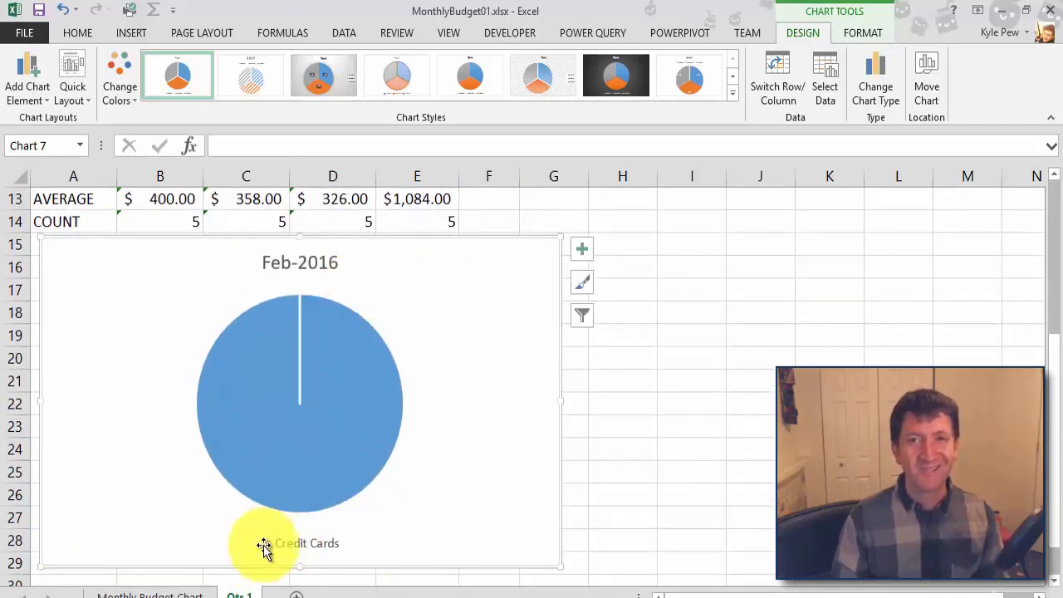
Extend the pie chart's Credit Cards data range to cover Jan-2016 through Mar-2016
scroll(260, 408, up, 2)
scroll(260, 409, up, 2)
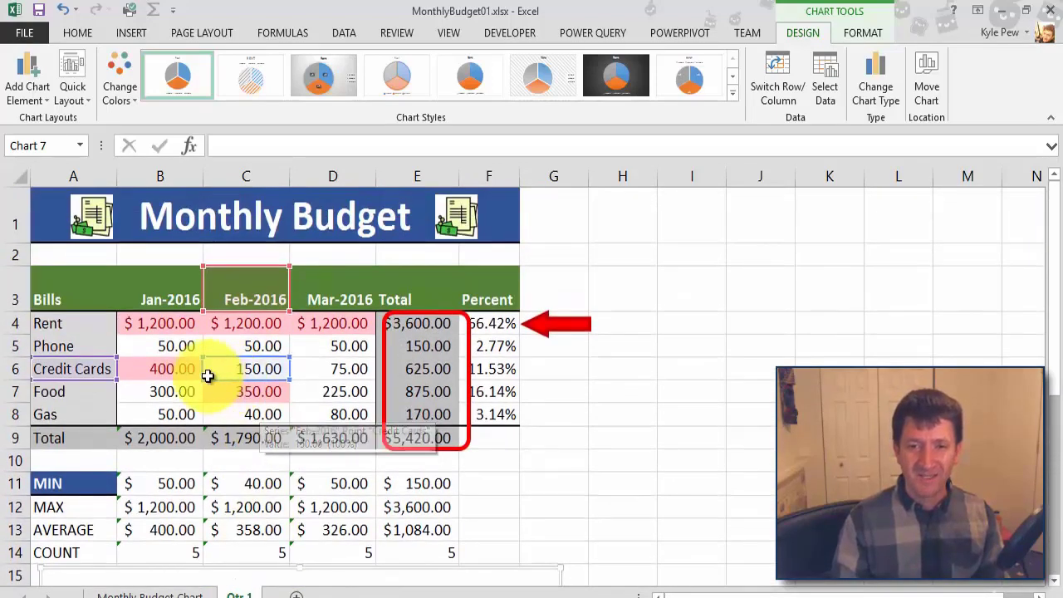
drag(189, 376, 131, 373)
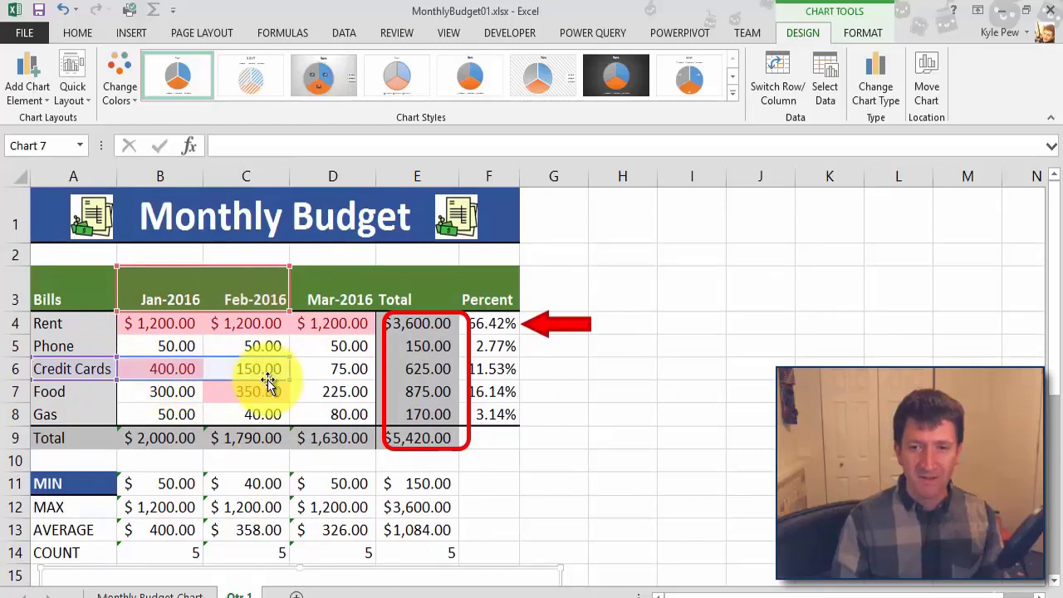
drag(290, 379, 221, 380)
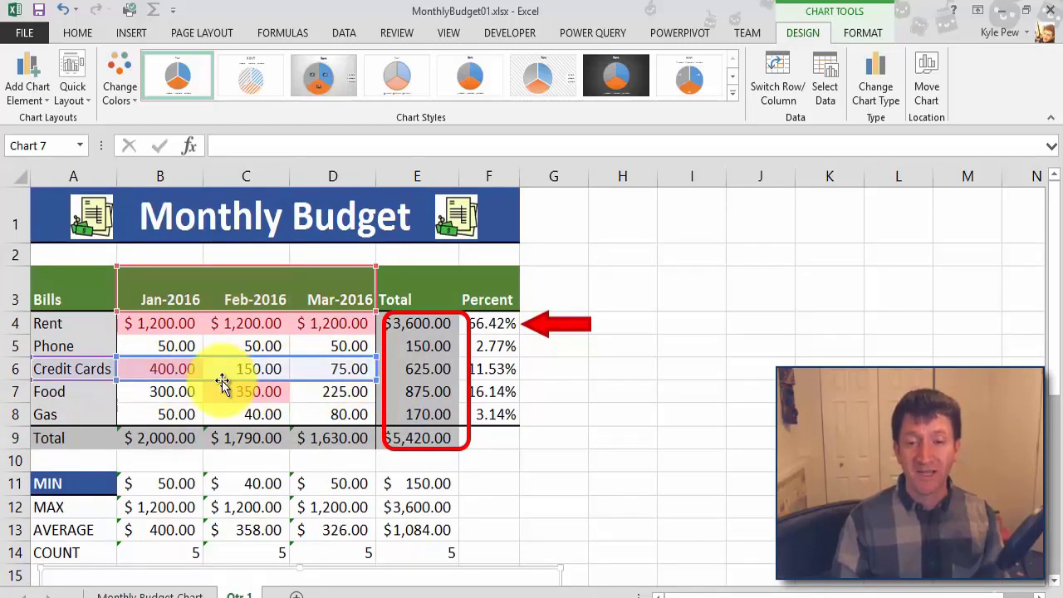
scroll(221, 380, down, 4)
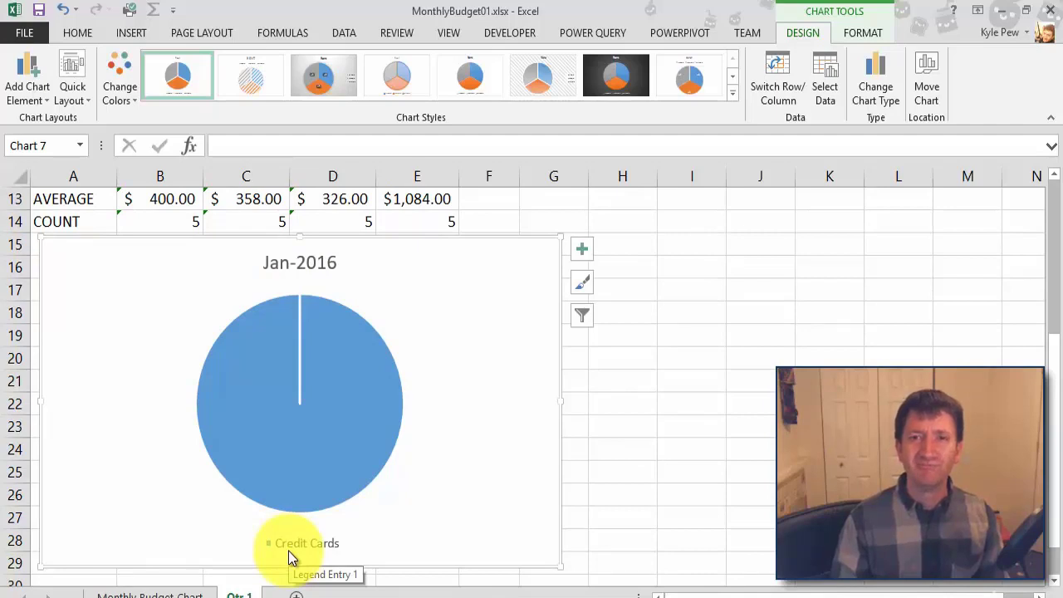
mouse_move(302, 474)
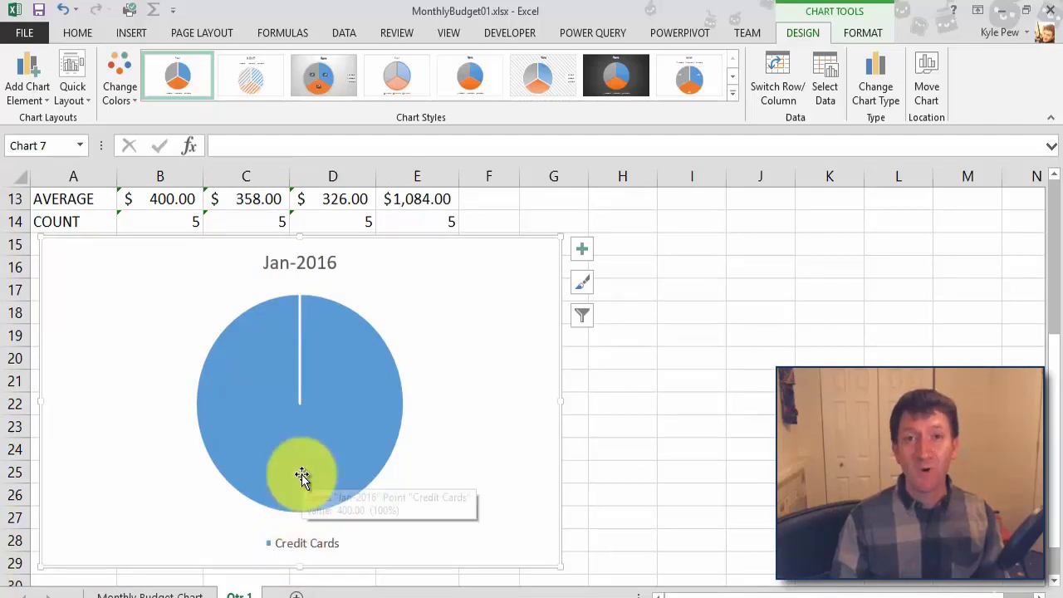
Switch the pie chart's rows and columns to show Credit Cards spending by month
scroll(301, 477, up, 2)
scroll(302, 478, up, 3)
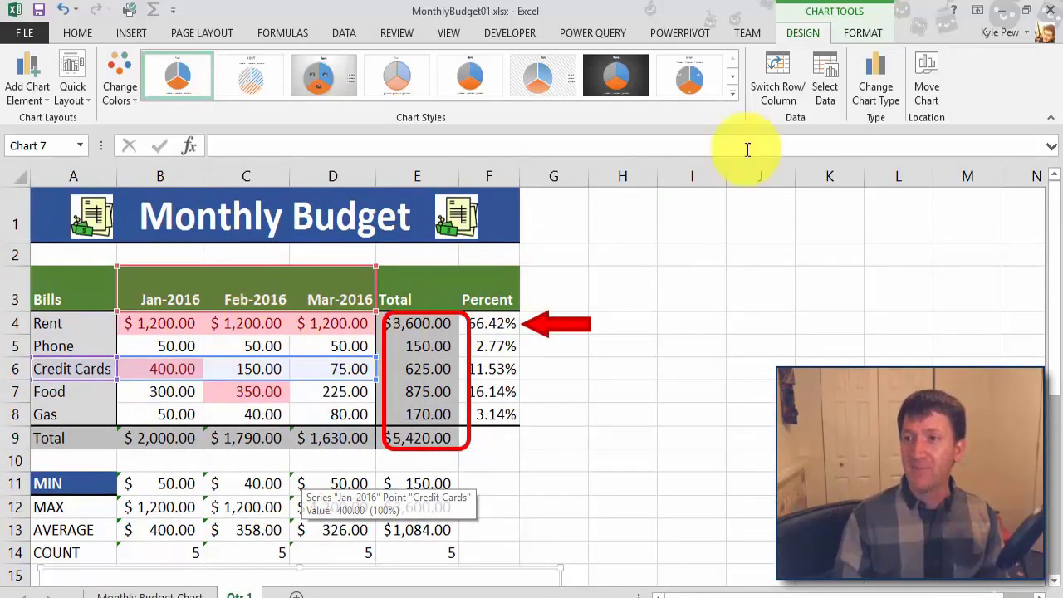
click(770, 94)
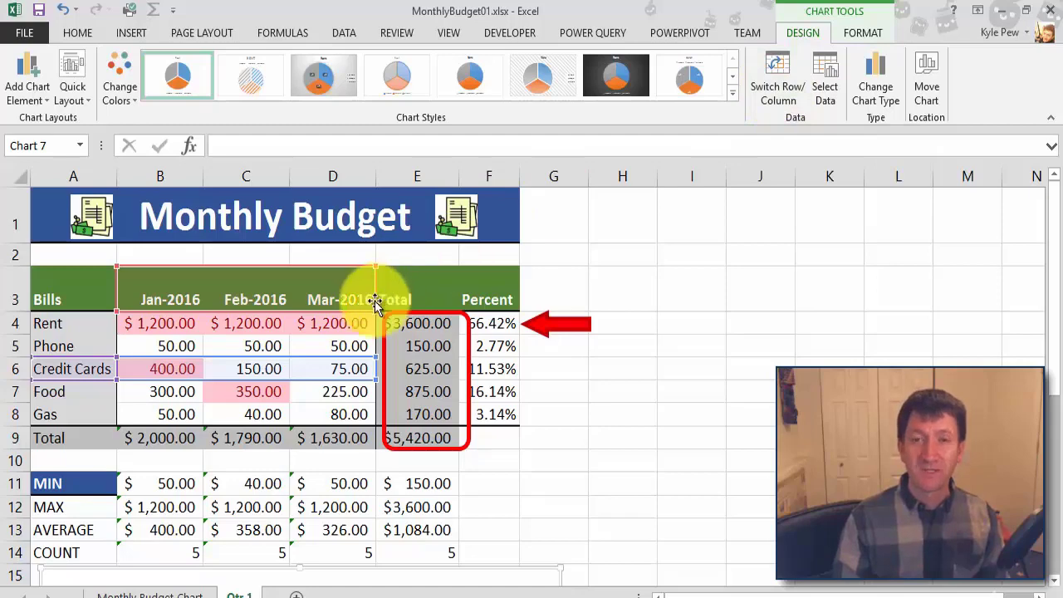
scroll(320, 320, down, 1)
scroll(320, 319, down, 3)
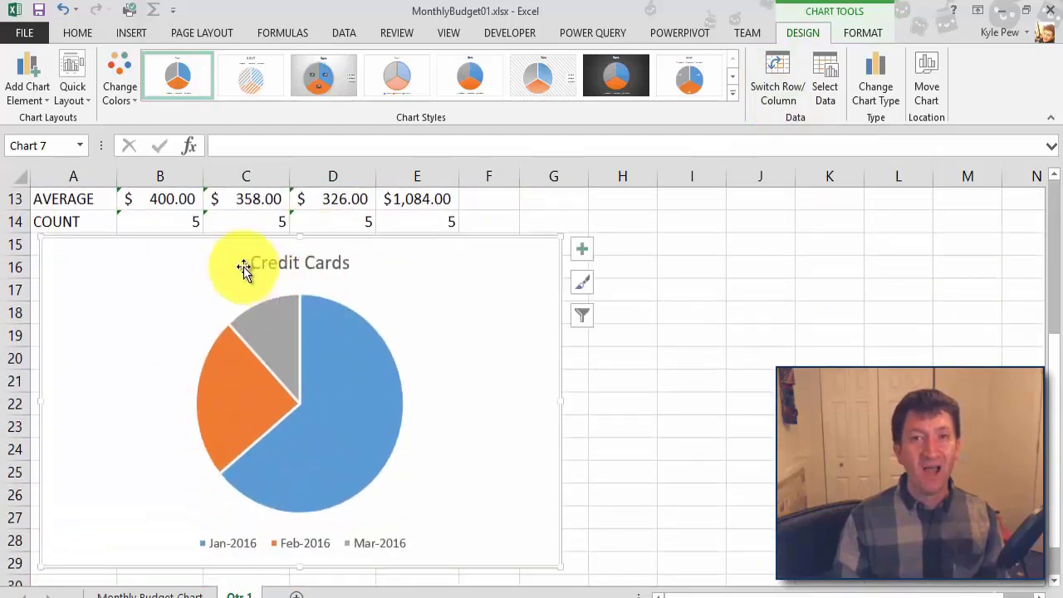